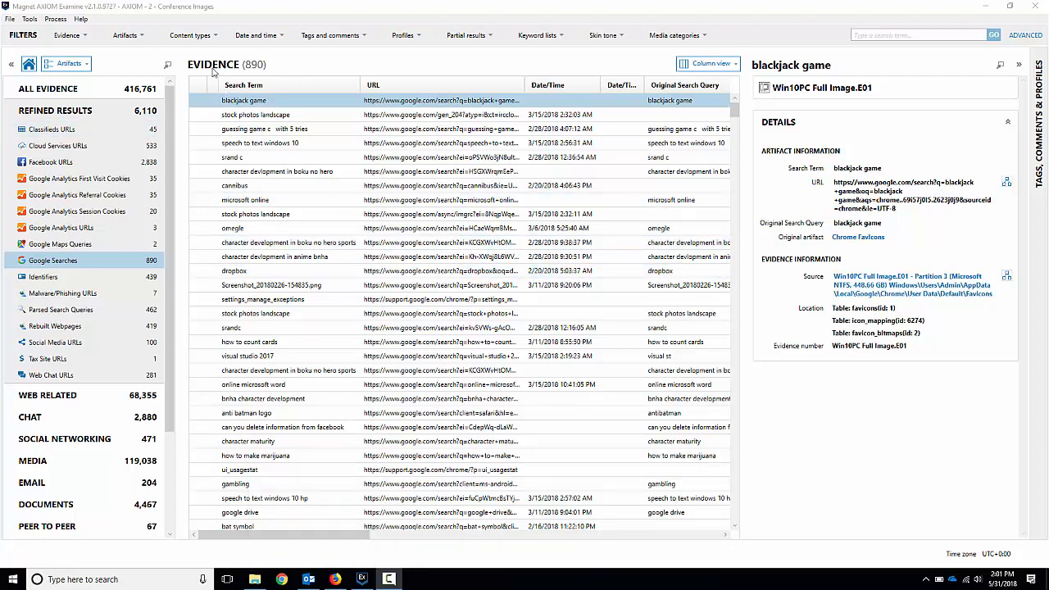
click(88, 64)
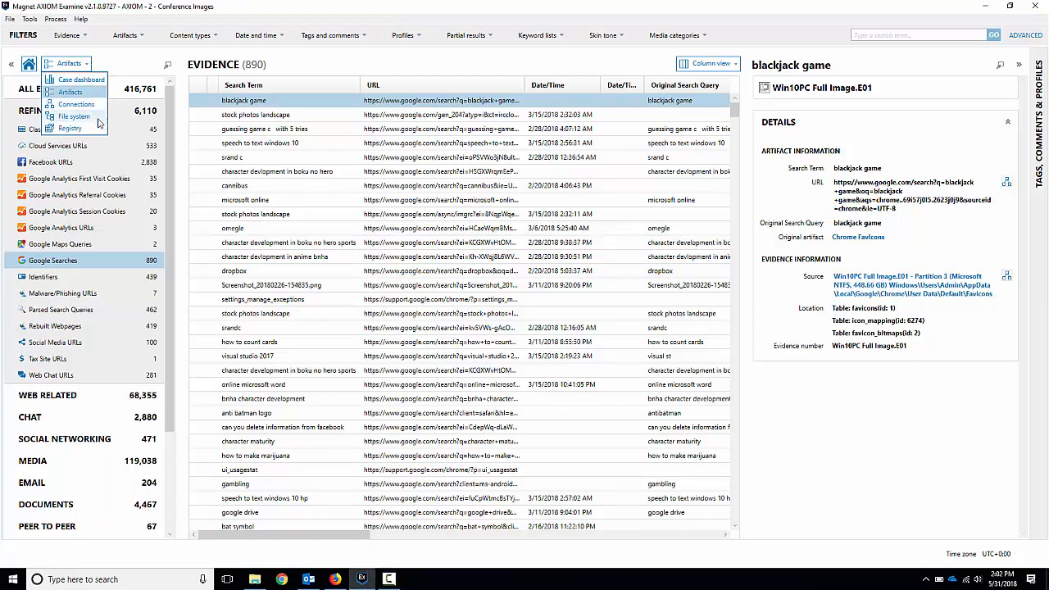
click(141, 65)
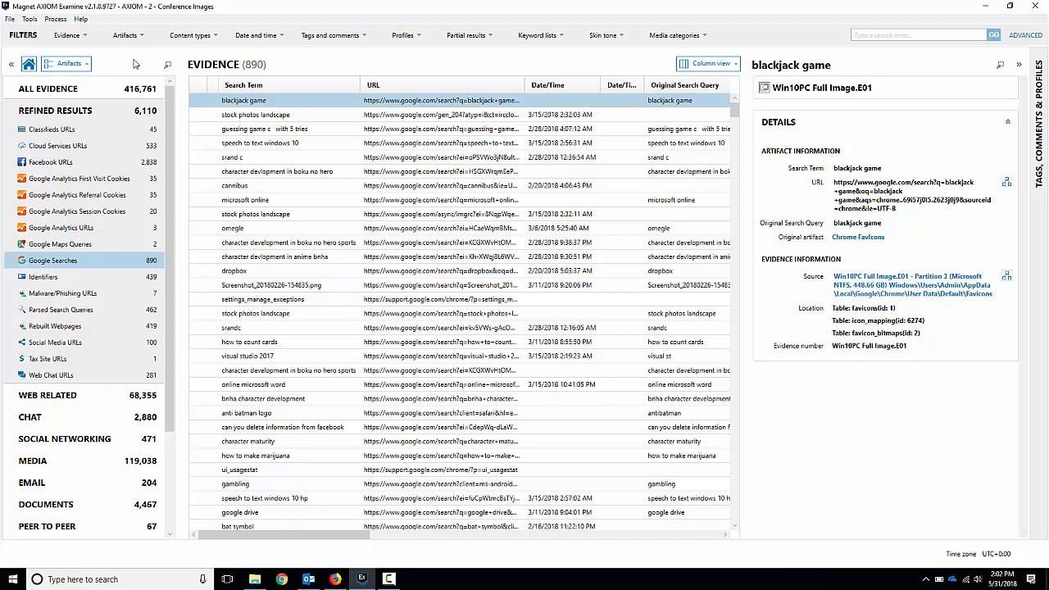
click(737, 66)
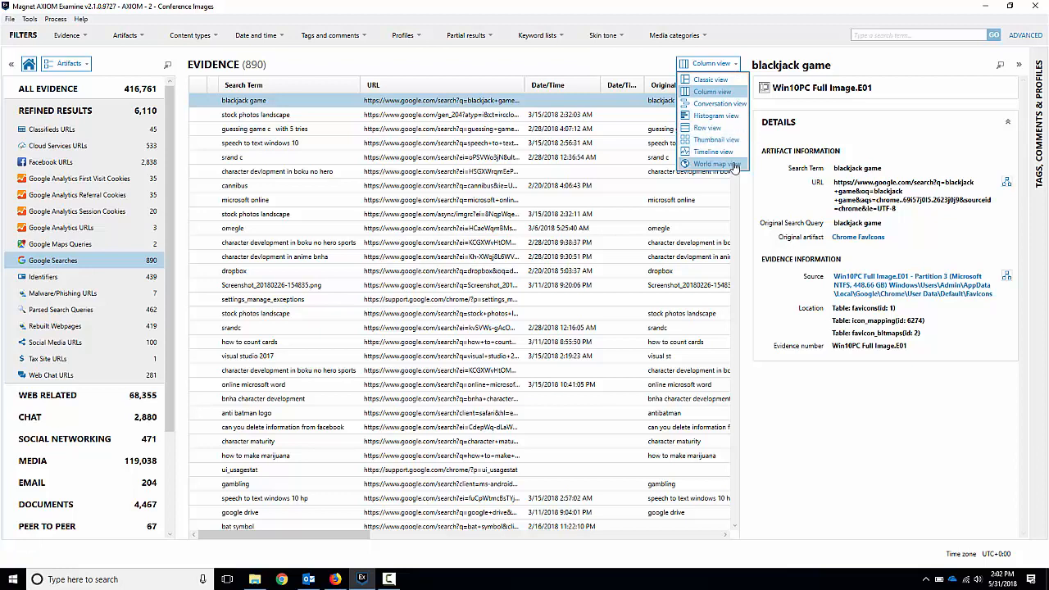
click(631, 65)
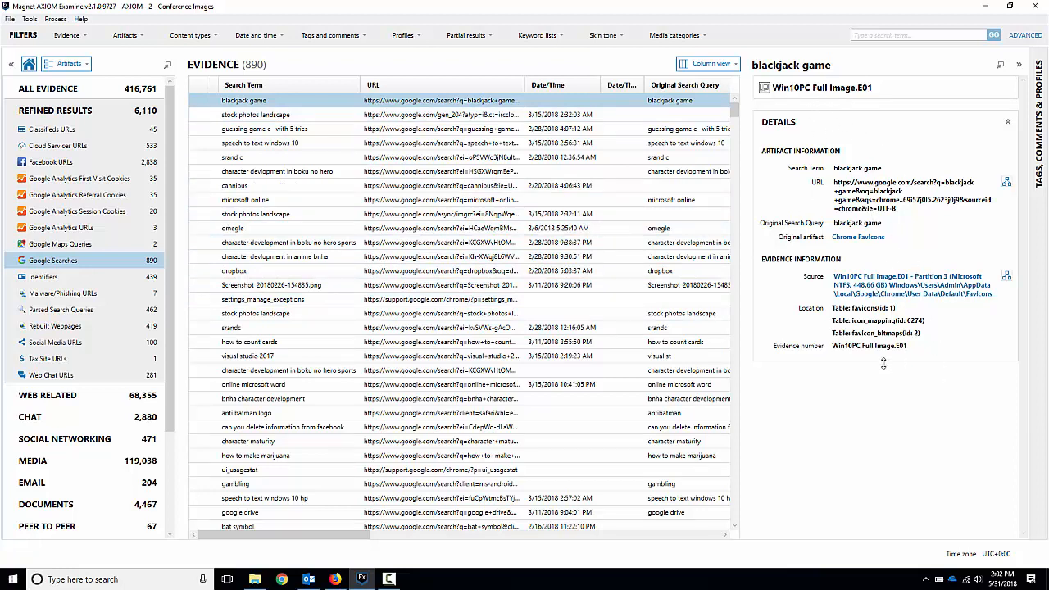
Show the tags, comments and profiles pane for the blackjack game record, and collapse it again.
click(1039, 155)
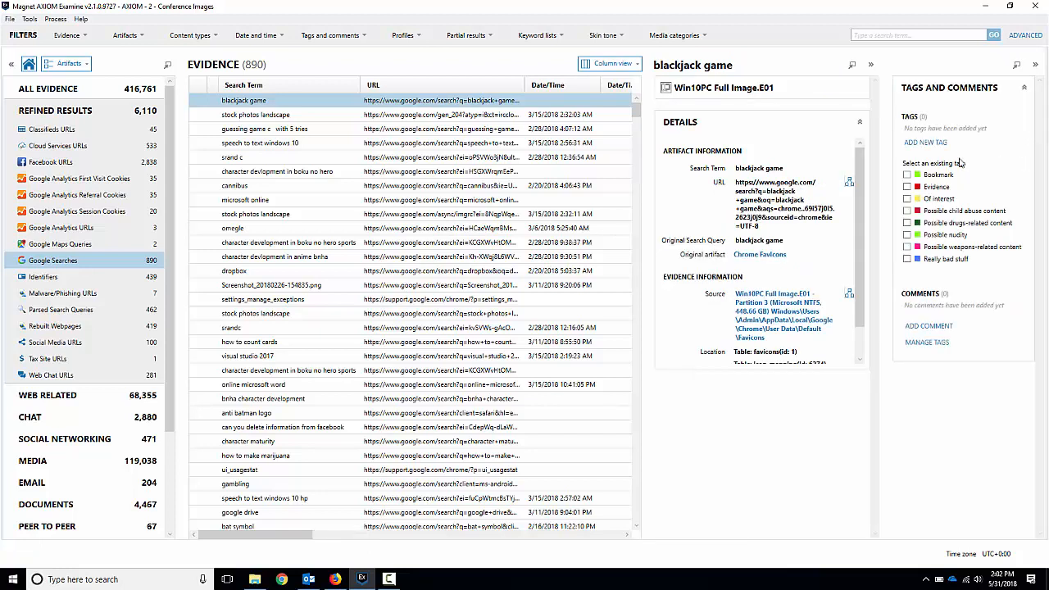
click(1034, 64)
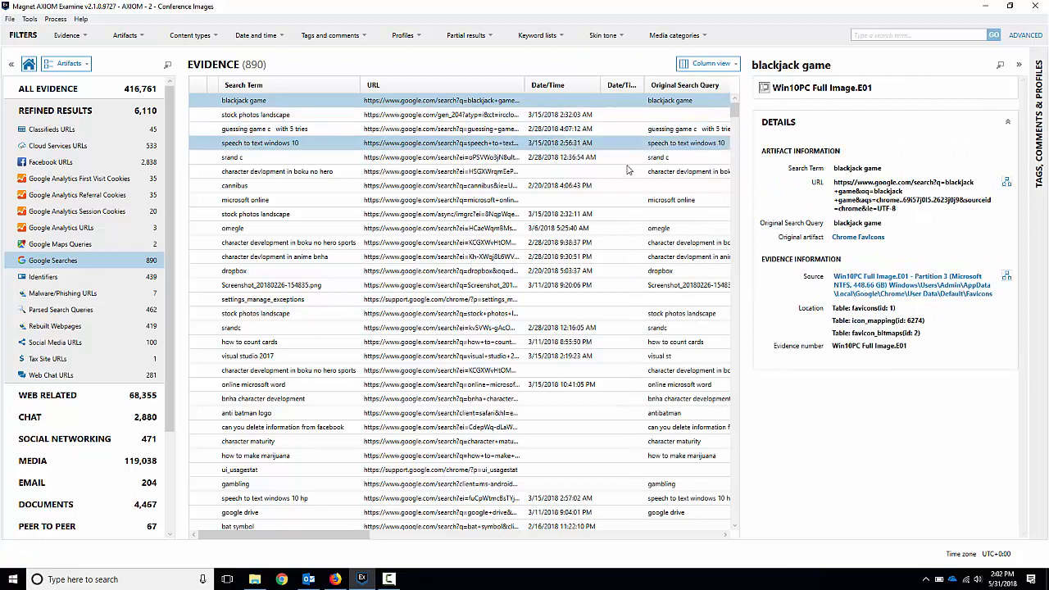
Float the details pane over the evidence list, float the navigation pane as well, and dock both back in place.
click(1001, 72)
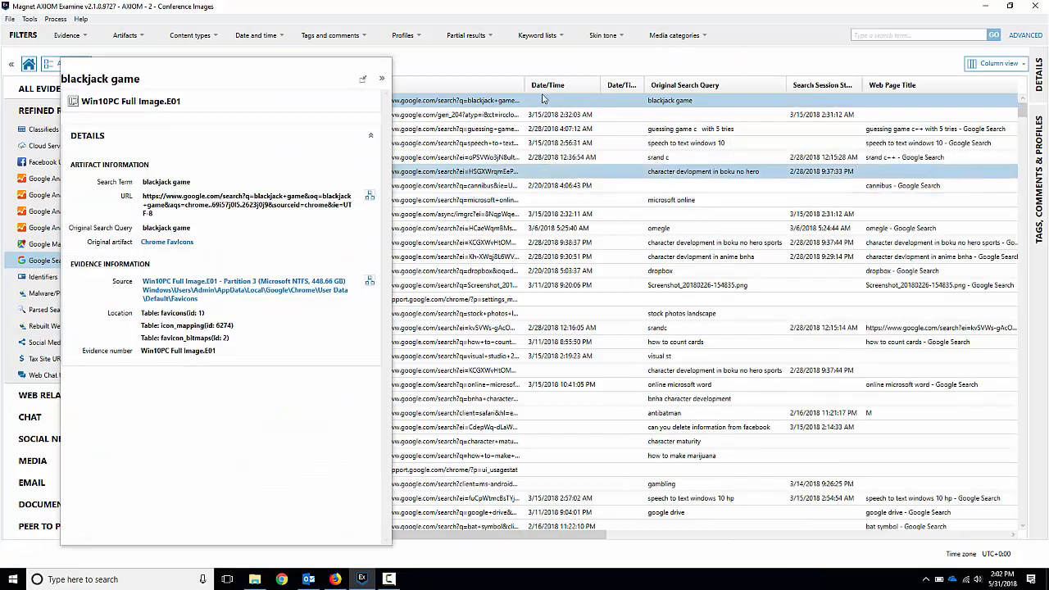
drag(300, 74, 783, 61)
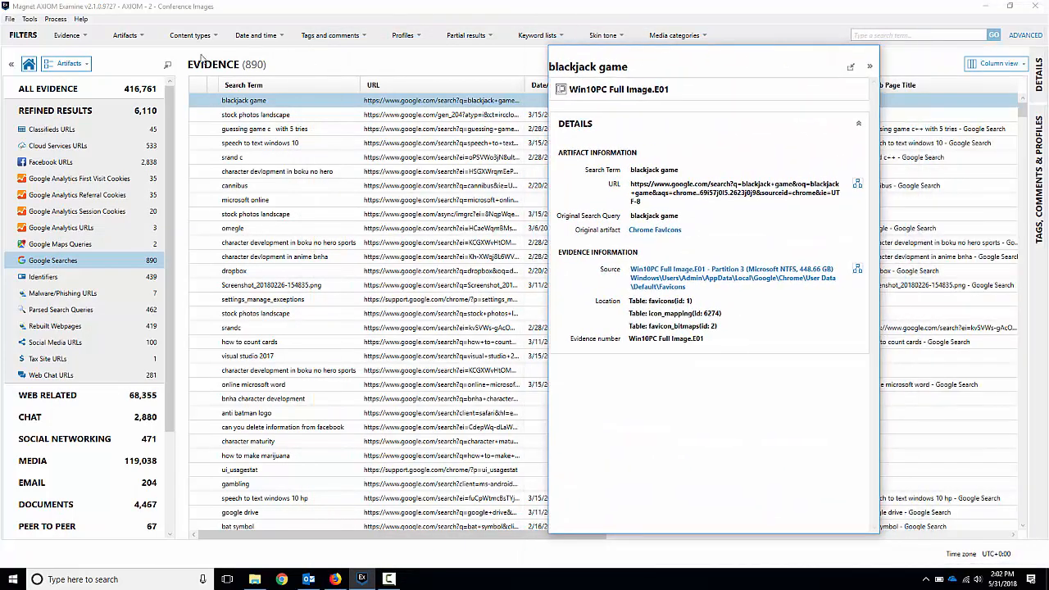
click(167, 65)
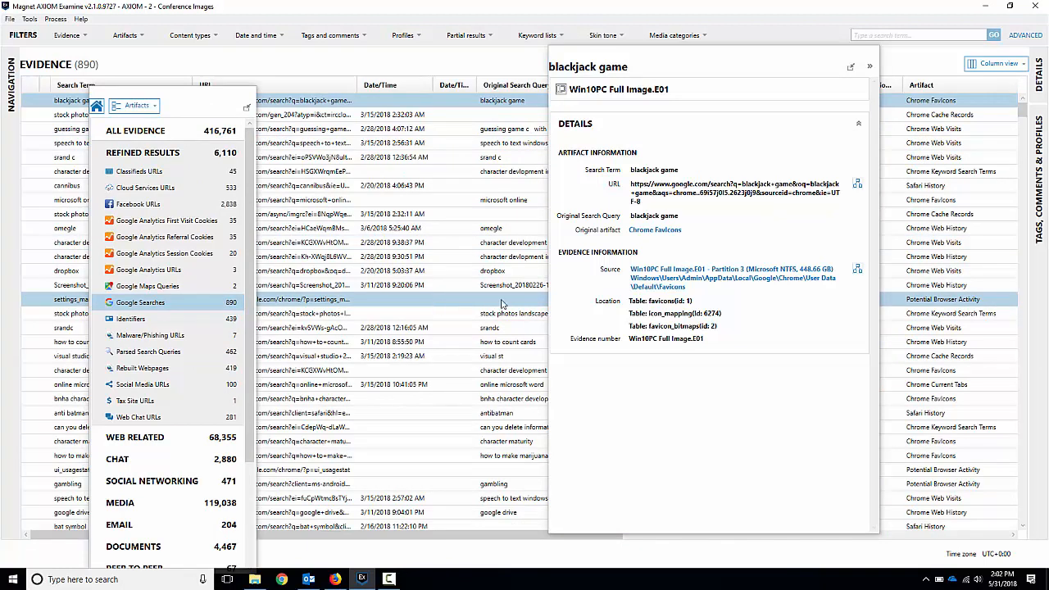
click(247, 110)
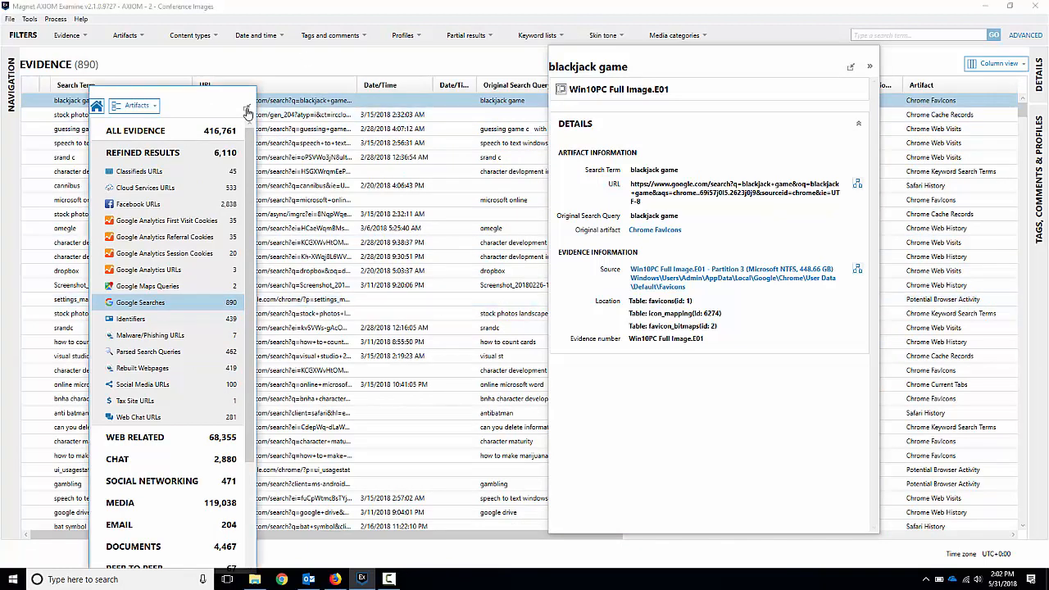
click(850, 66)
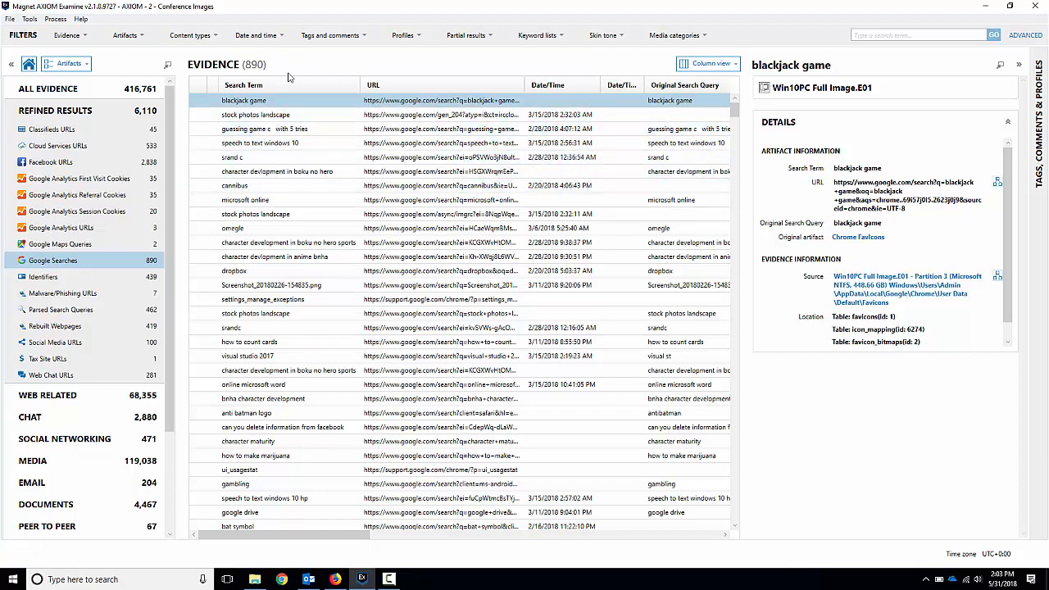
Display the Google Searches evidence in Classic view, and change the evidence display to Conversation view.
click(729, 64)
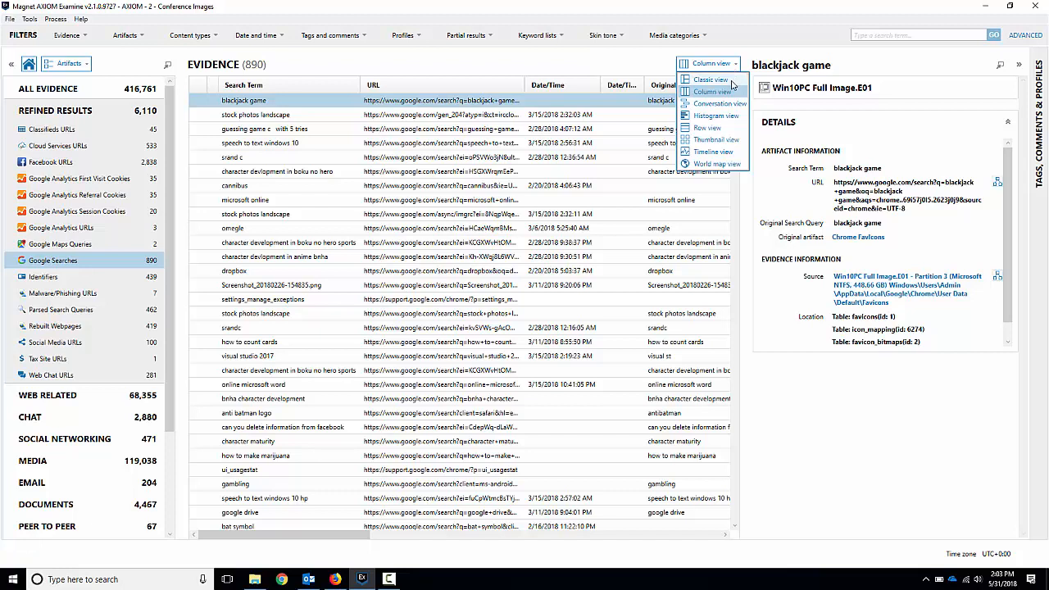
click(732, 81)
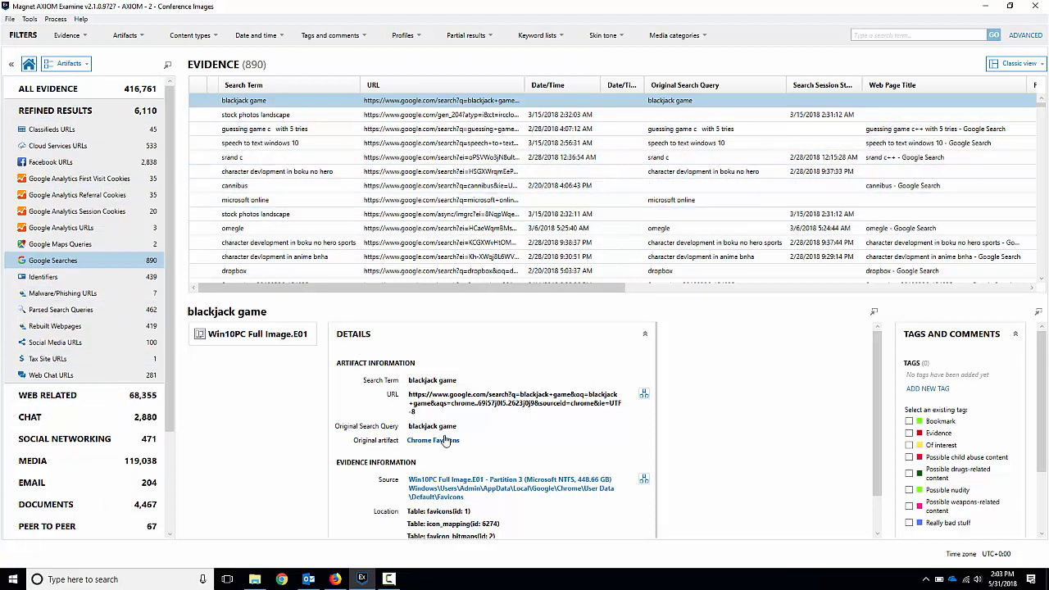
click(1030, 64)
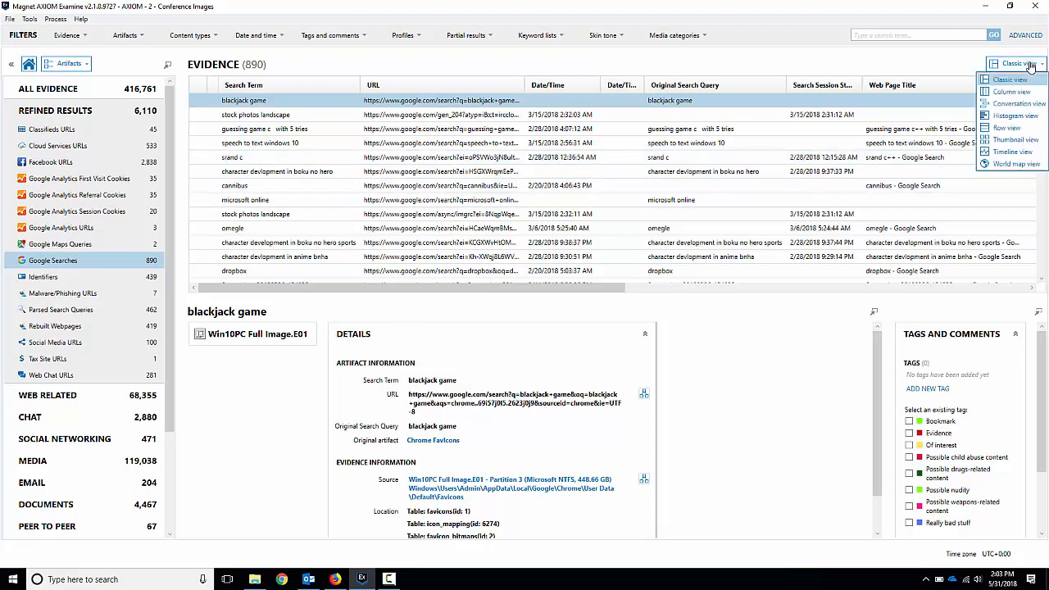
click(1016, 103)
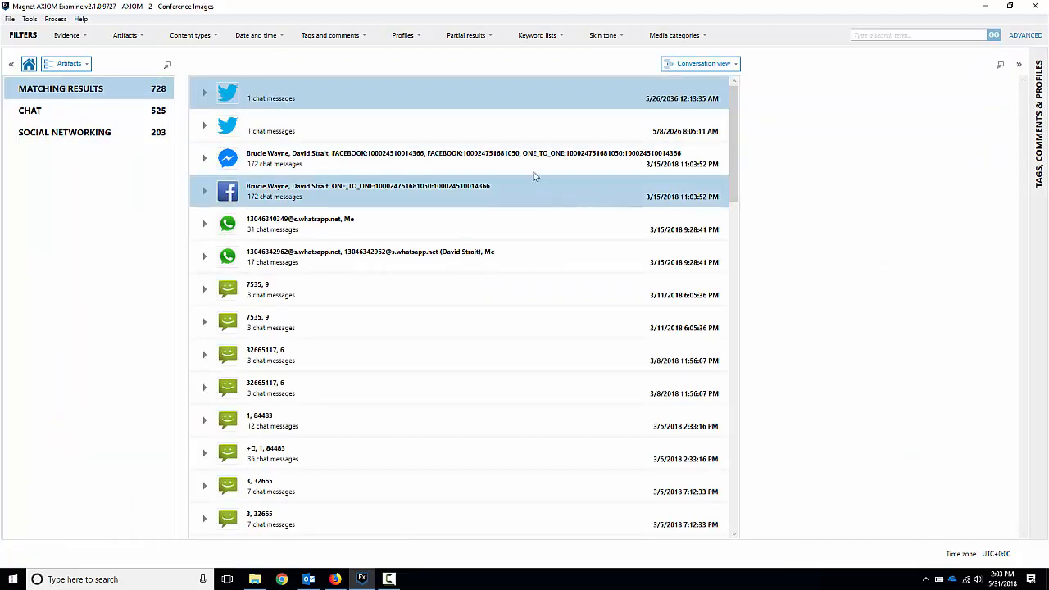
Open the Facebook conversation, widen its preview pane, and read back through the exchanged messages.
click(460, 190)
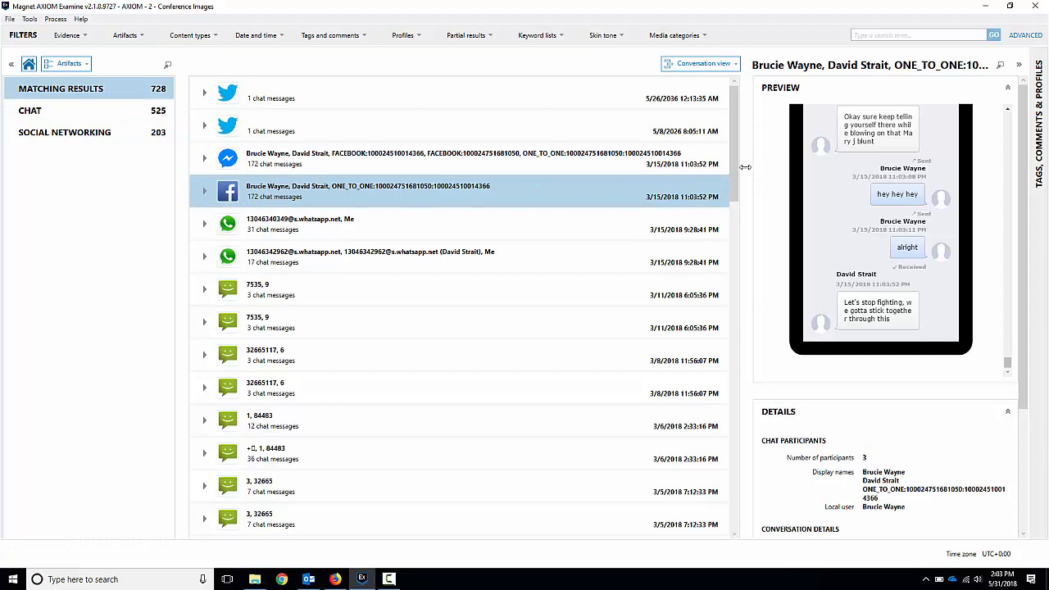
drag(745, 167, 611, 168)
scroll(796, 223, up, 3)
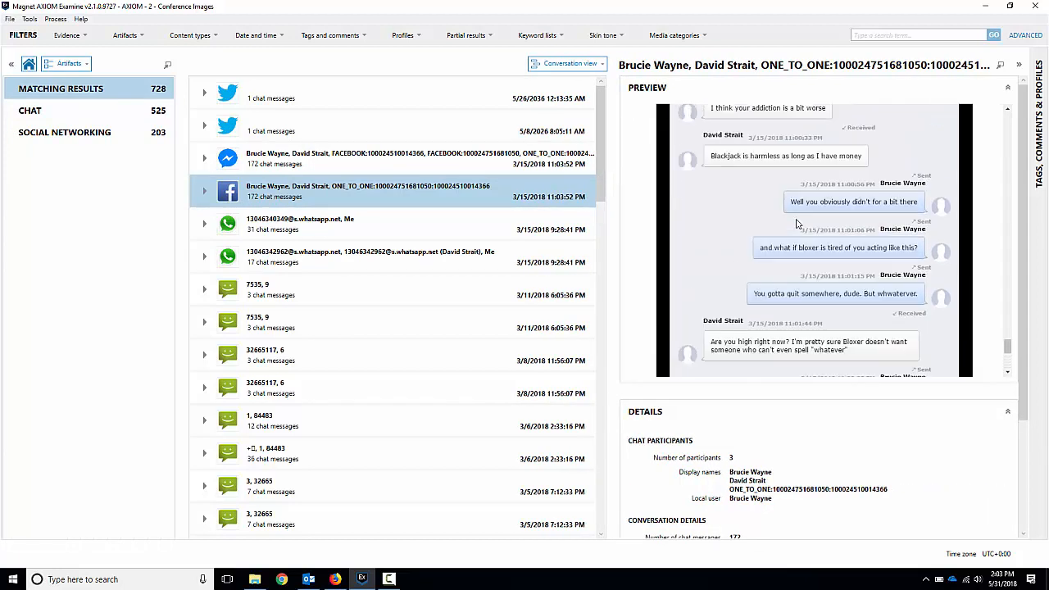
scroll(796, 223, up, 10)
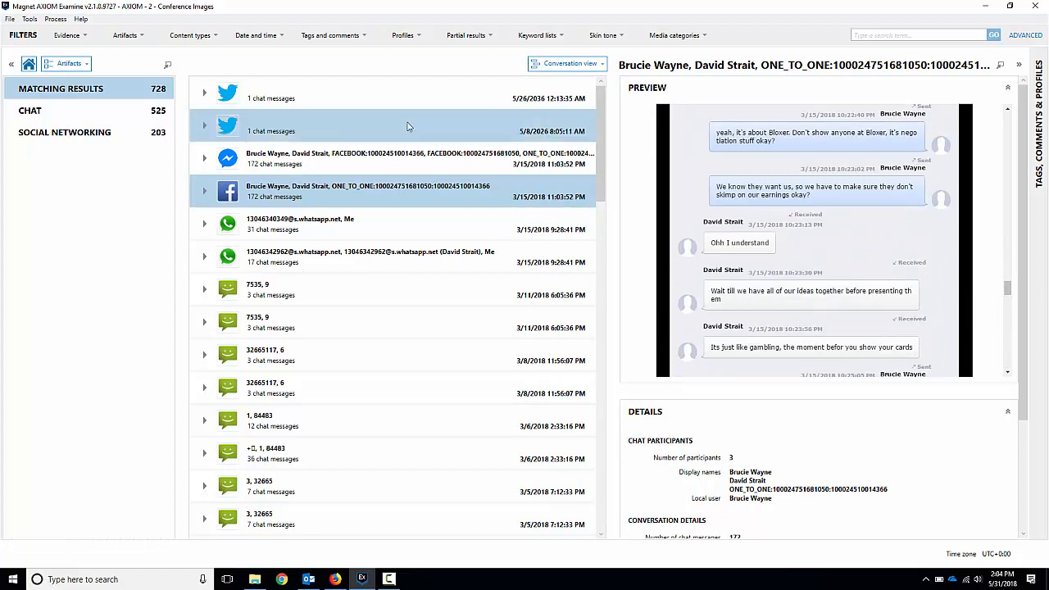
scroll(799, 172, up, 8)
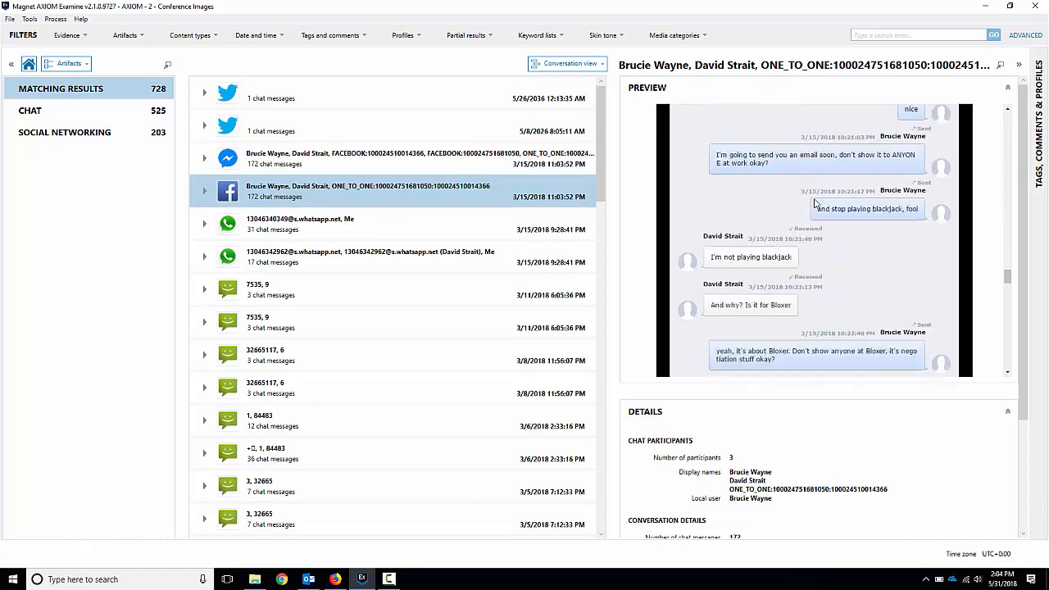
scroll(815, 207, down, 3)
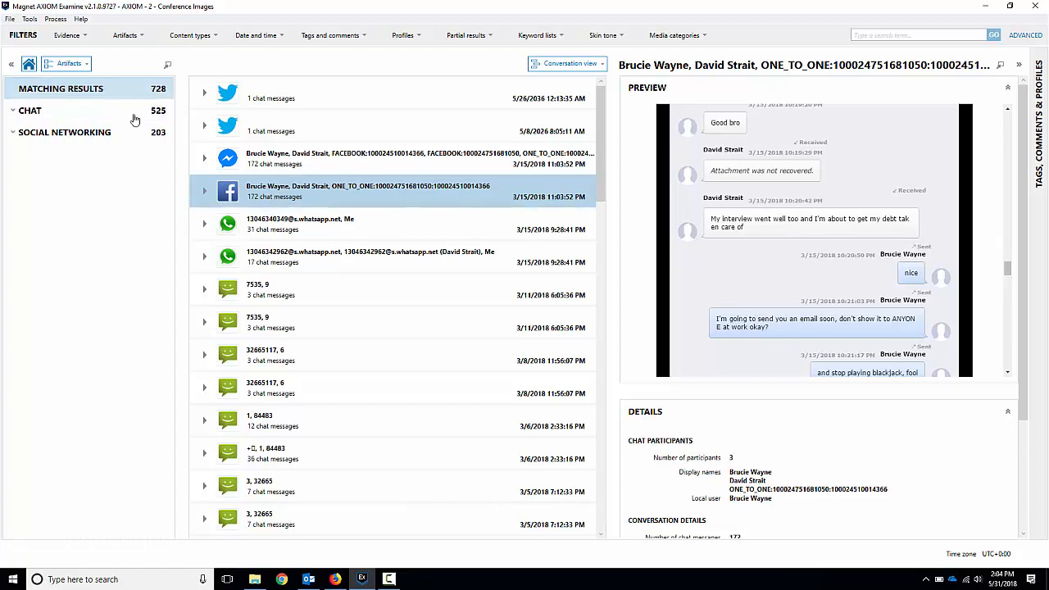
Expand the Chat and Social Networking categories to list their artifact types.
click(23, 115)
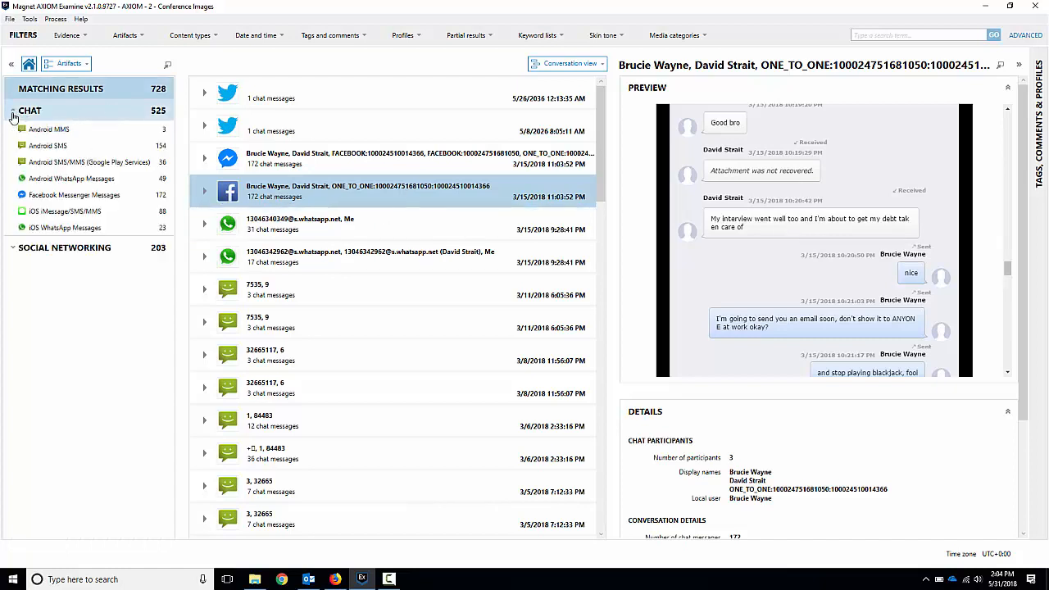
click(18, 248)
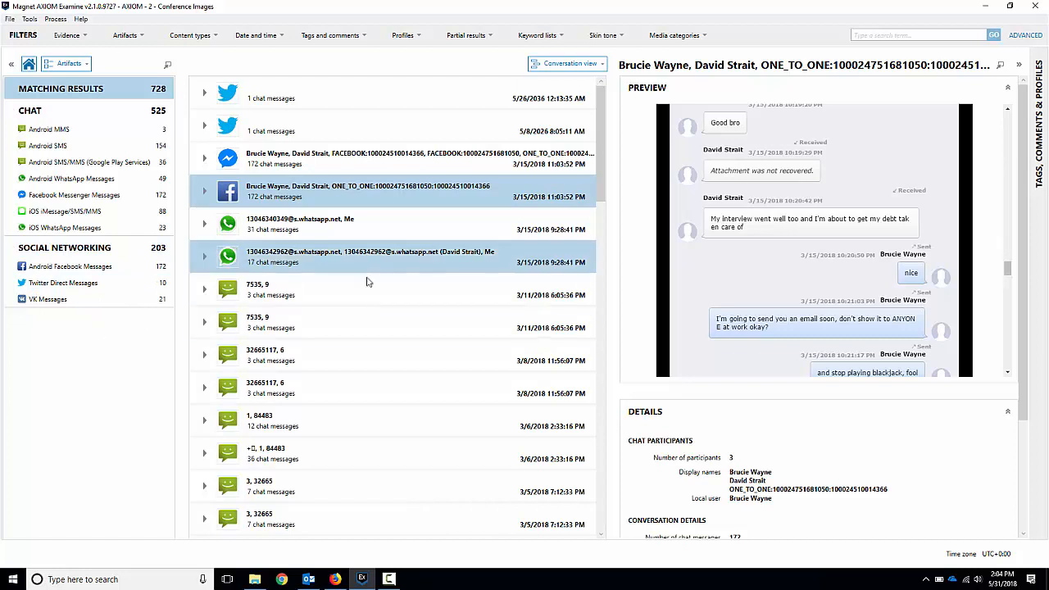
Preview the second WhatsApp conversation and the 12-message Android SMS conversation, and look over the conversation list.
click(305, 263)
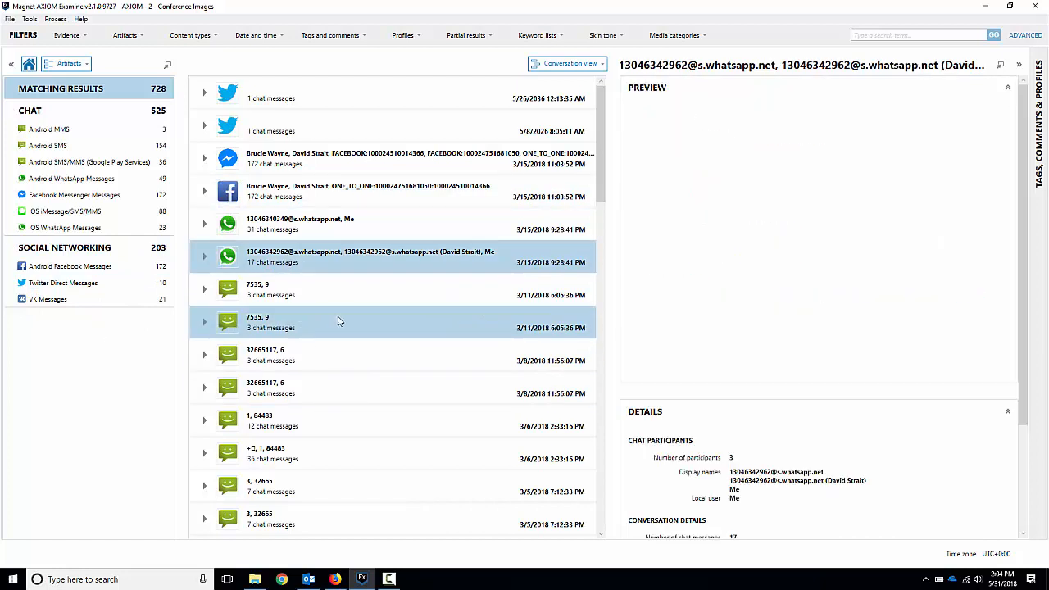
scroll(822, 277, down, 5)
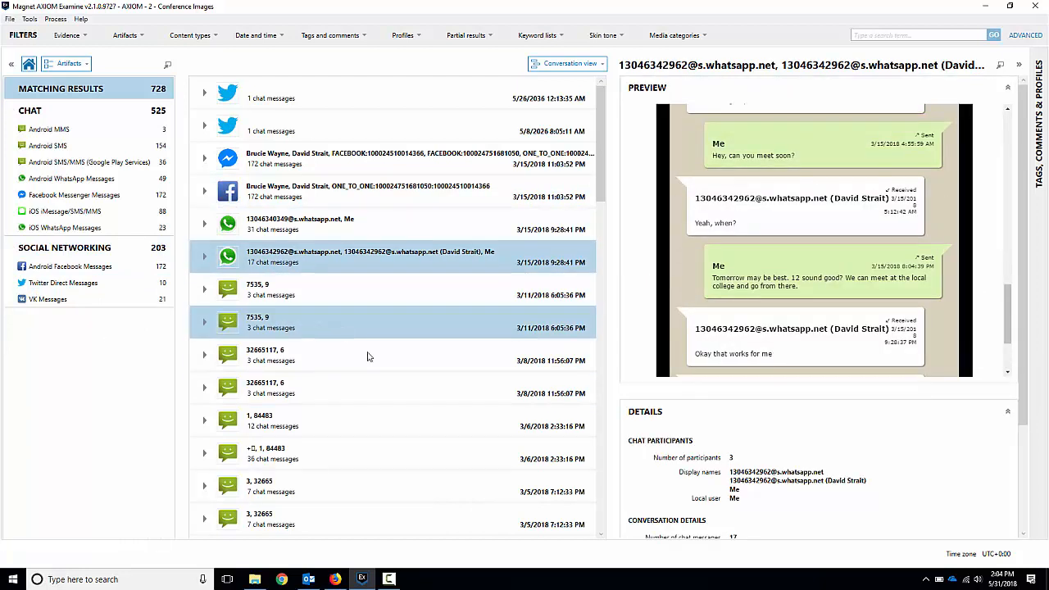
click(363, 433)
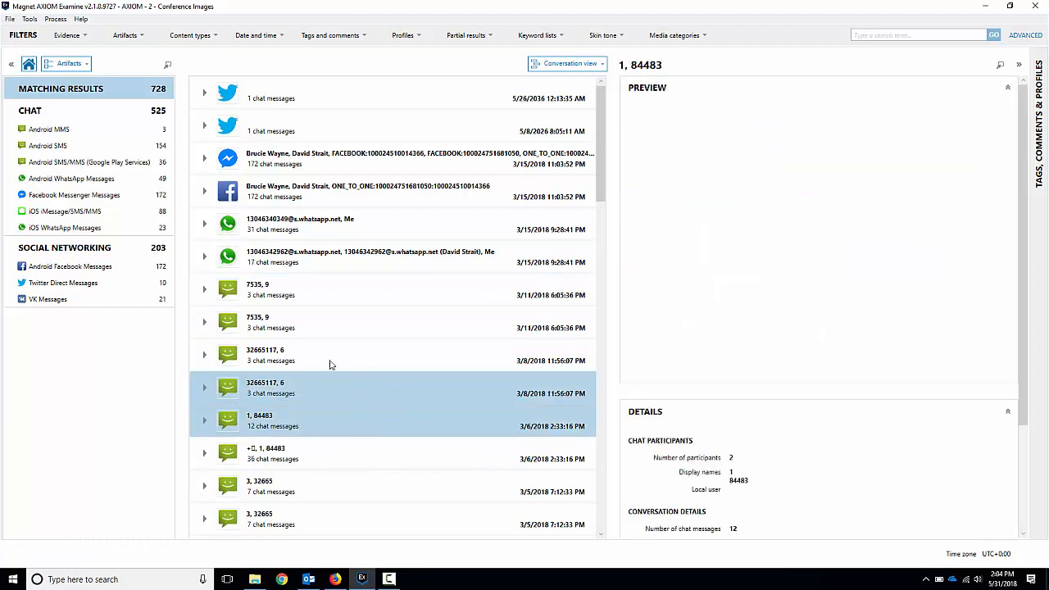
scroll(815, 230, up, 3)
scroll(802, 277, up, 3)
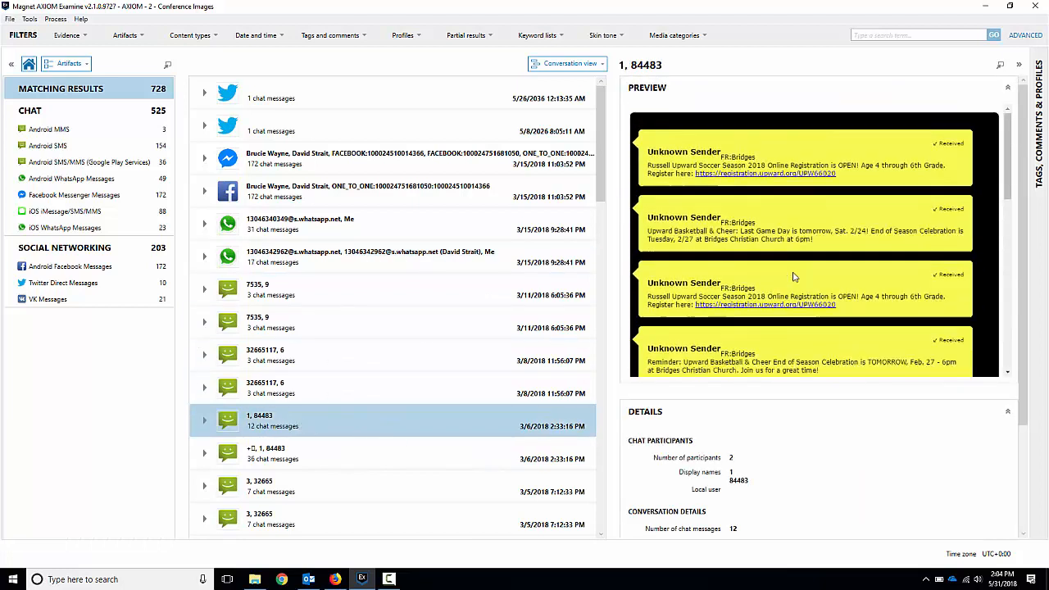
scroll(338, 350, down, 3)
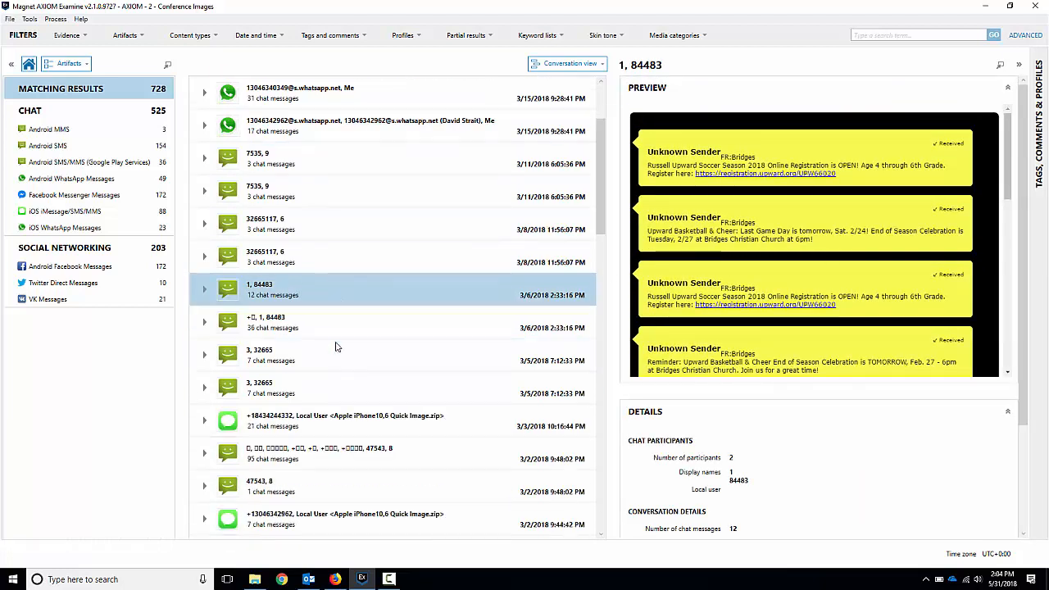
scroll(336, 348, up, 3)
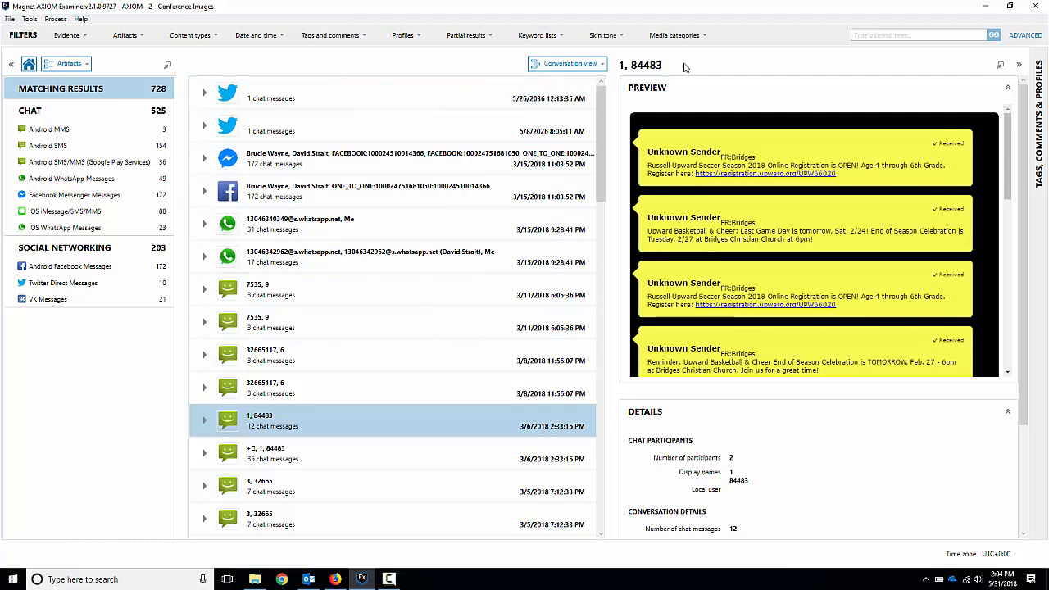
Switch the evidence to Histogram view and examine how the artifact types compare by number of hits.
click(588, 66)
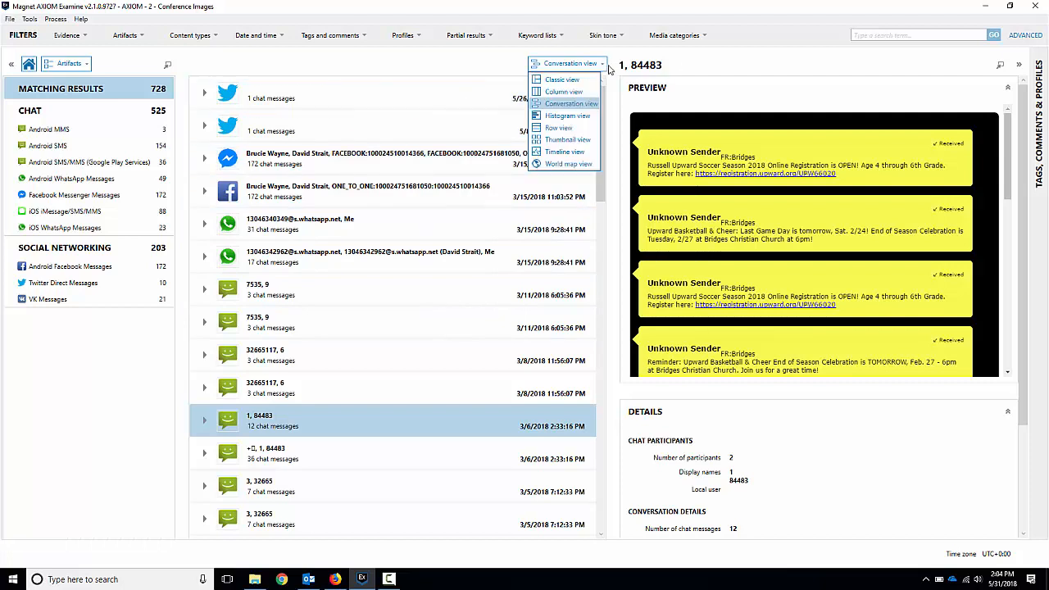
click(577, 118)
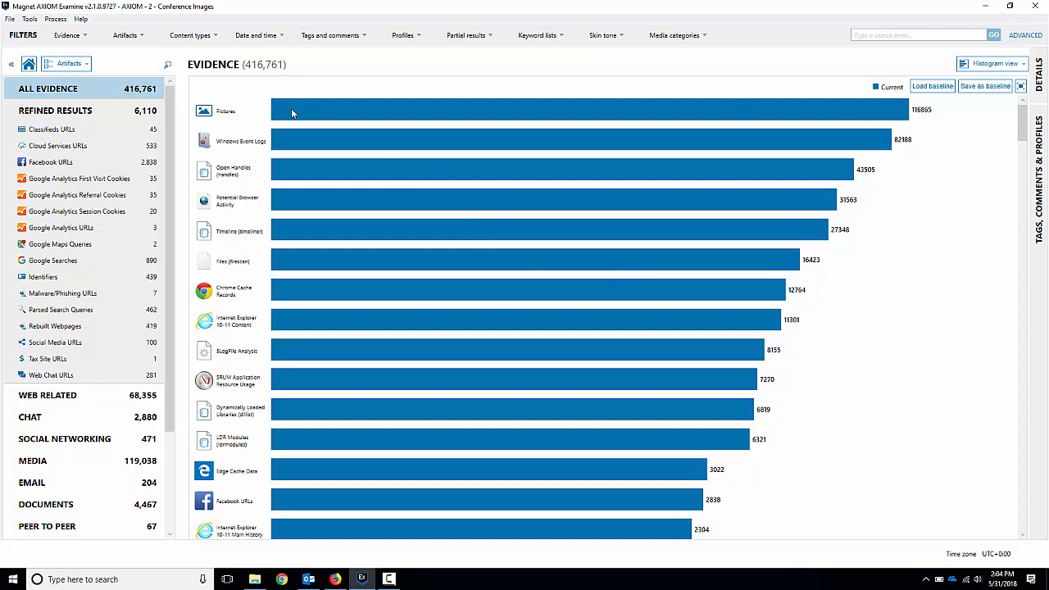
scroll(483, 235, down, 10)
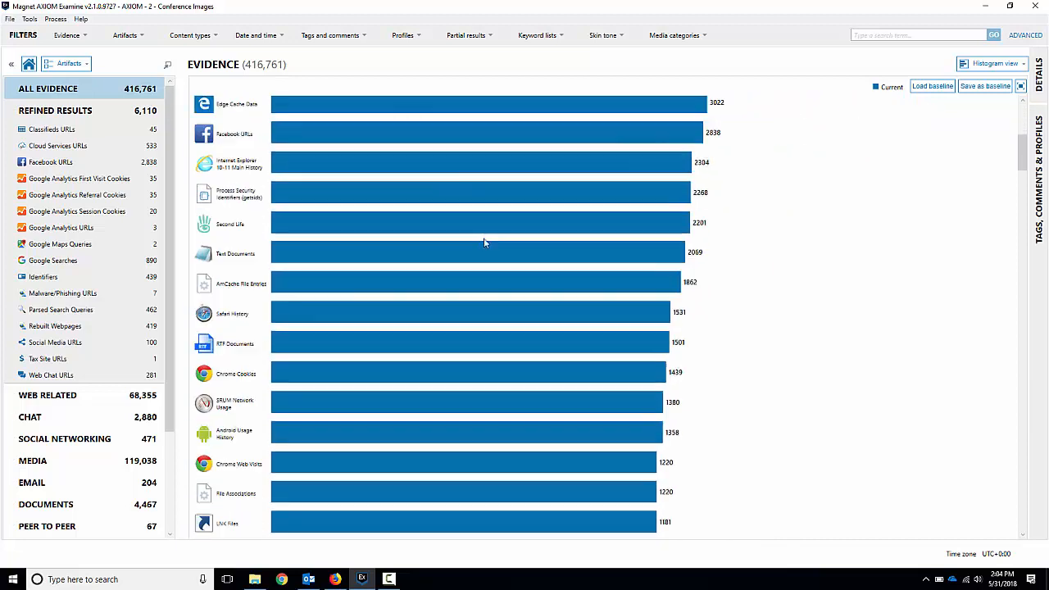
scroll(485, 246, down, 19)
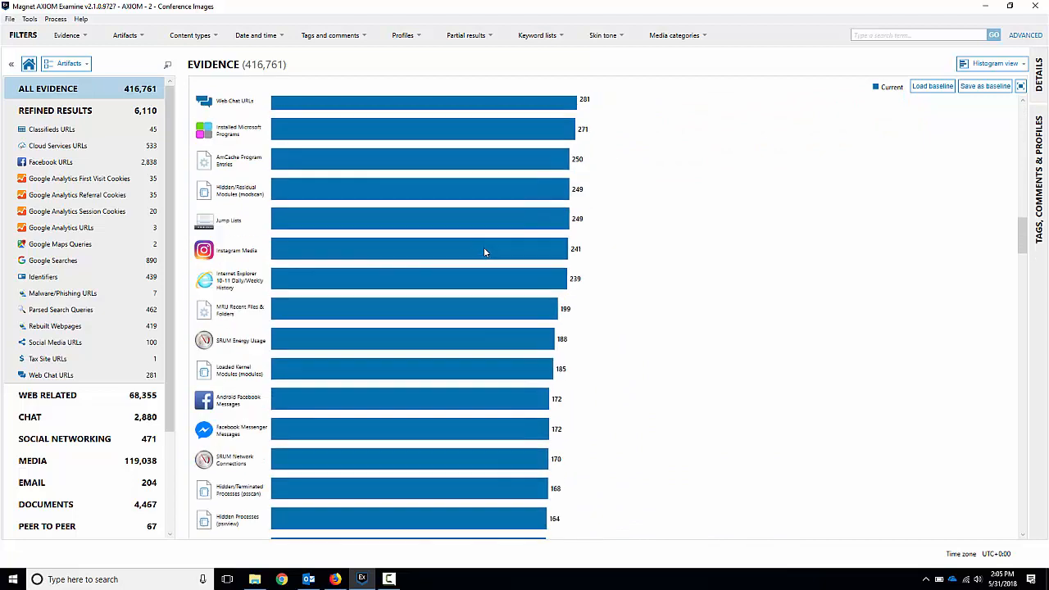
scroll(485, 247, up, 17)
scroll(484, 246, up, 12)
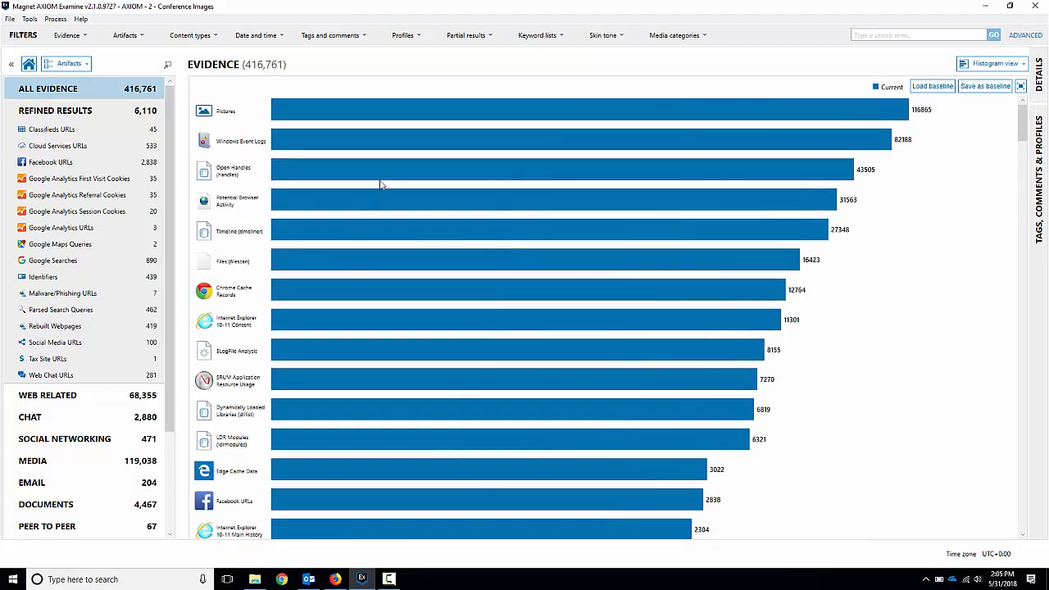
Switch all evidence to Row view.
click(992, 64)
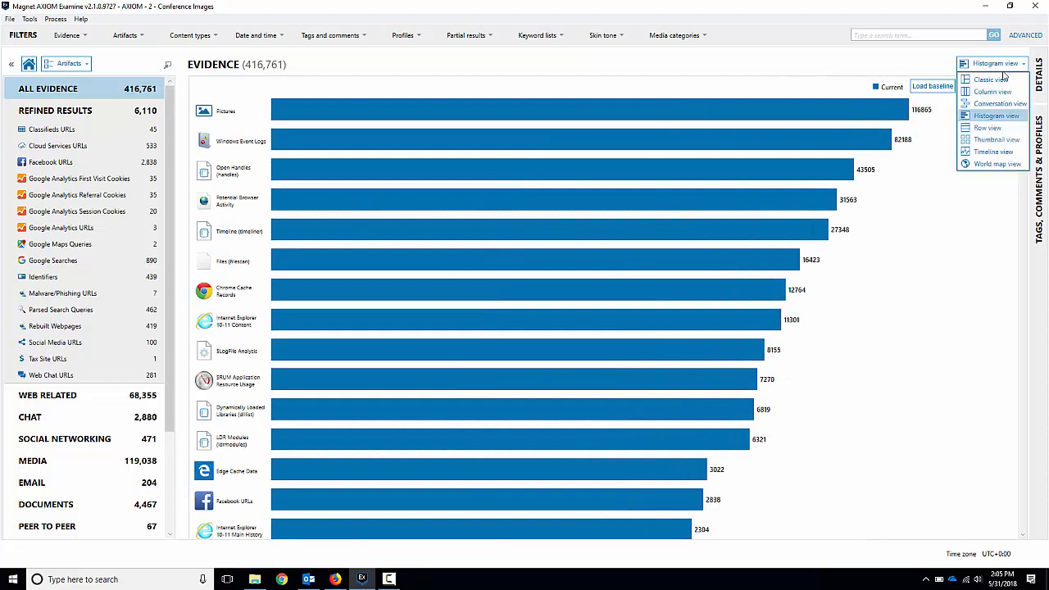
click(999, 132)
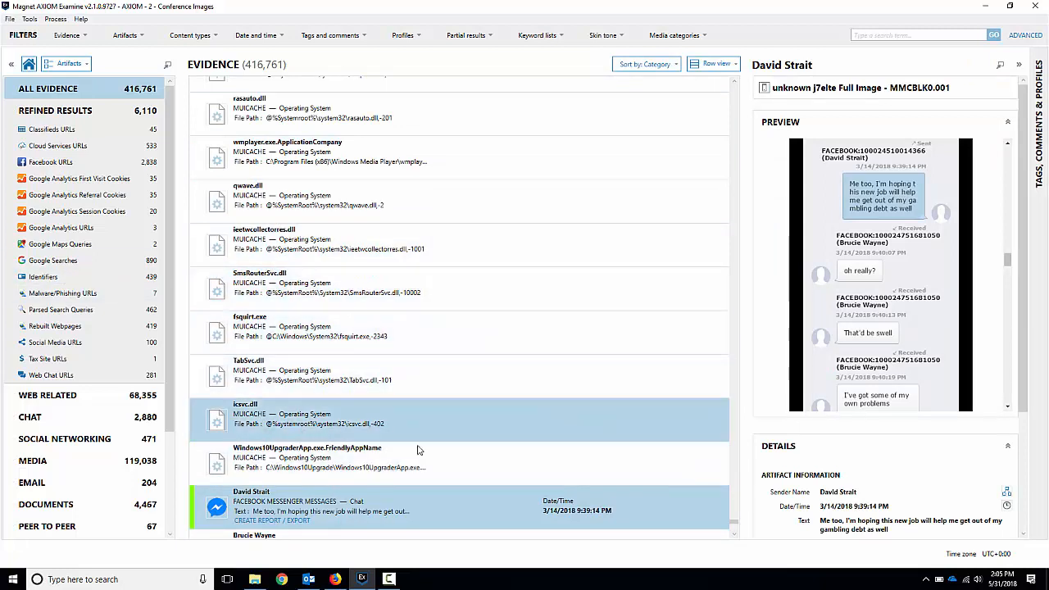
Look over the chat rows, then switch the evidence to Thumbnail view and check the available thumbnail sizes.
scroll(459, 410, down, 5)
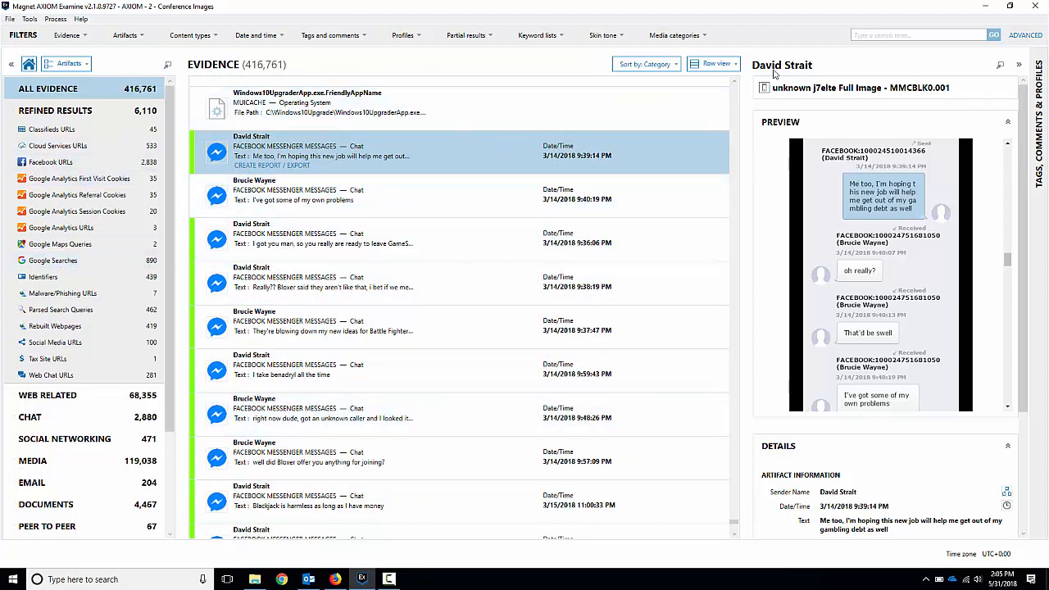
click(729, 66)
click(728, 140)
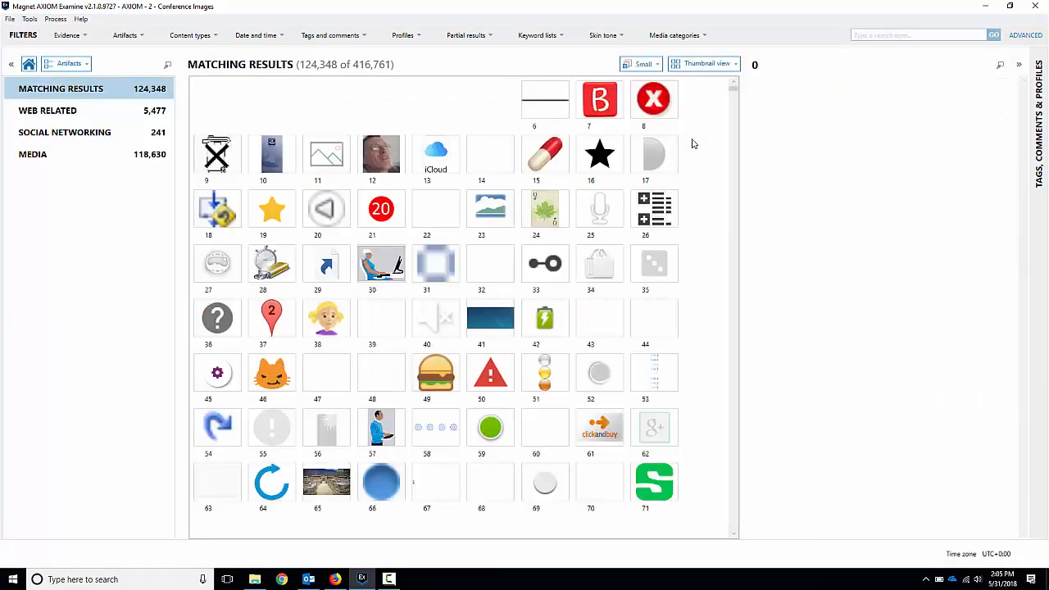
click(650, 71)
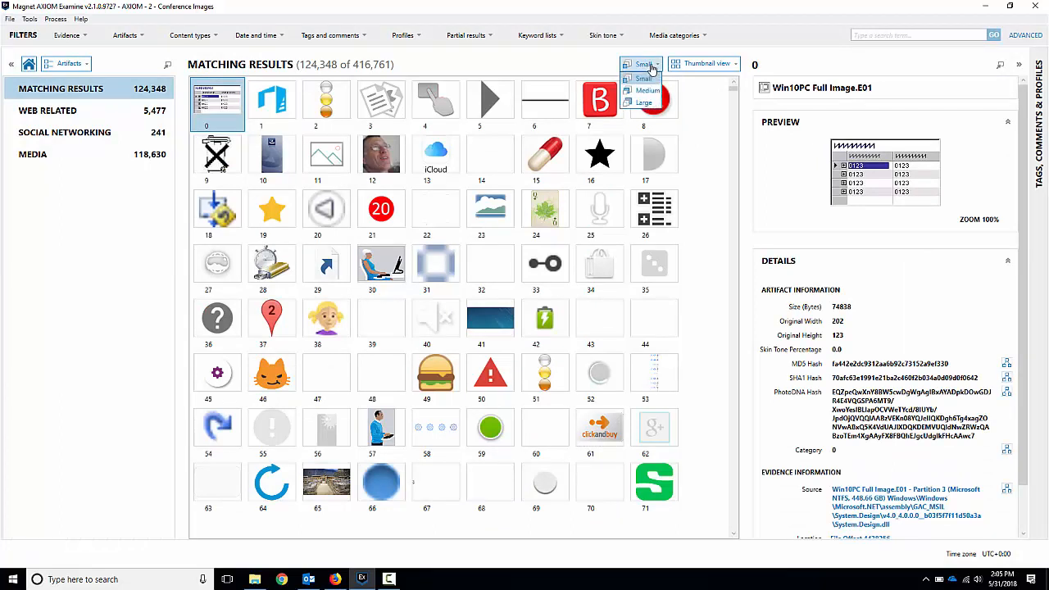
click(588, 69)
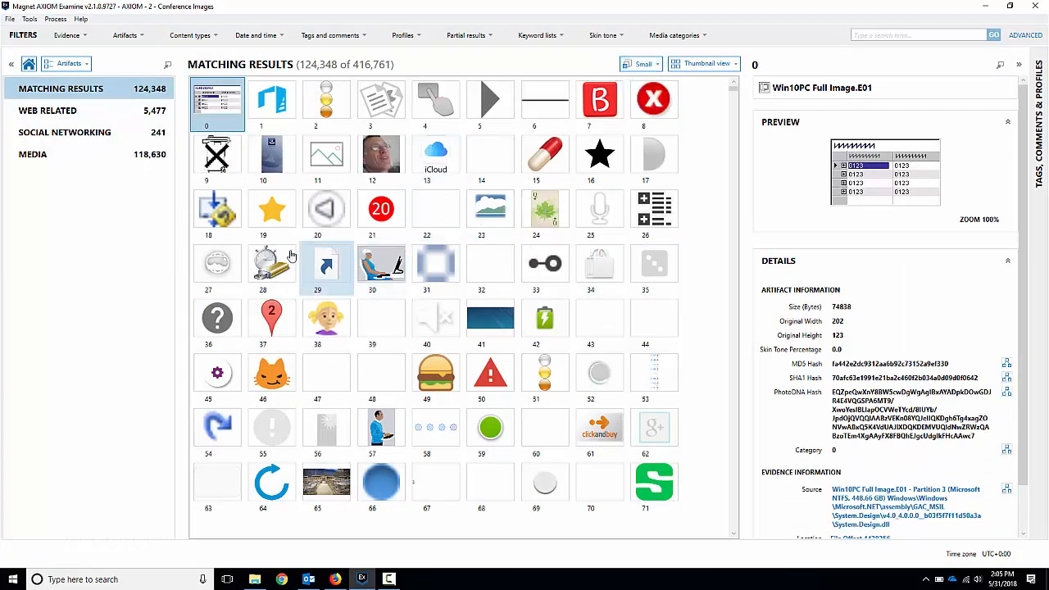
Look through the small thumbnails of all matching results across the evidence.
scroll(374, 222, down, 10)
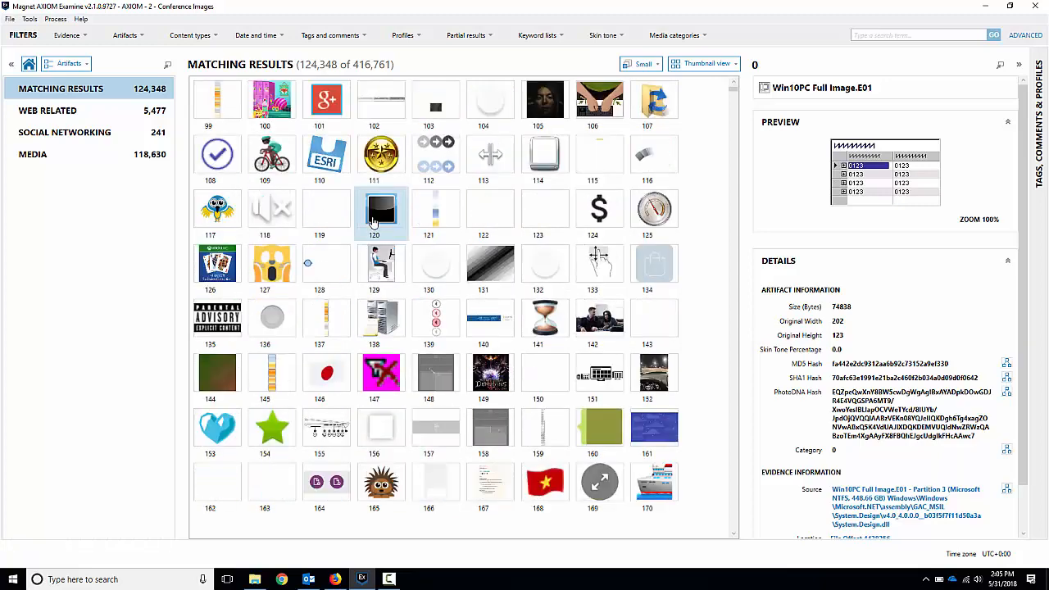
scroll(374, 221, down, 19)
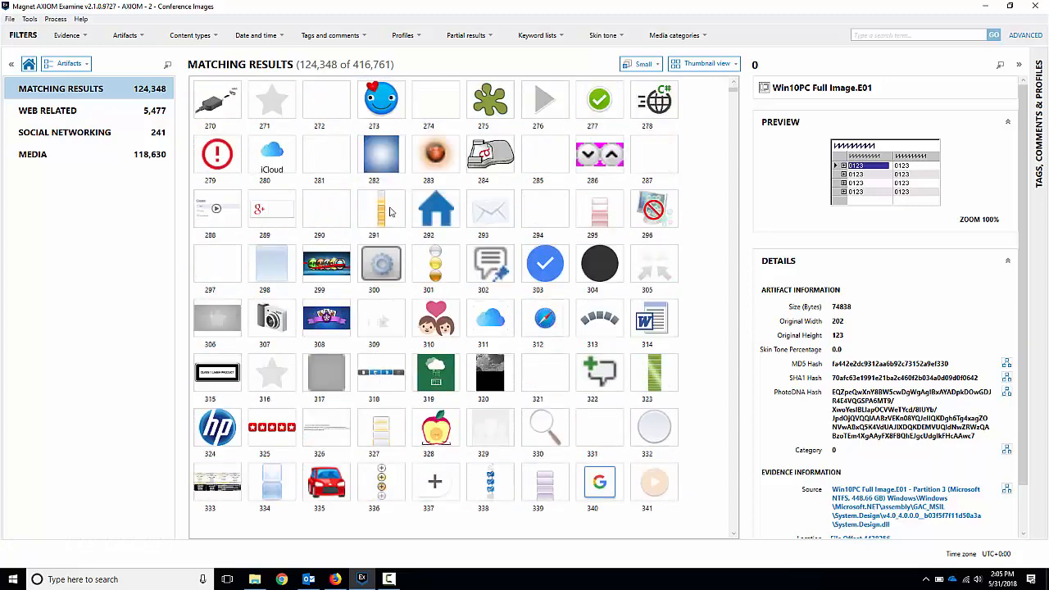
scroll(390, 213, down, 6)
scroll(509, 259, down, 4)
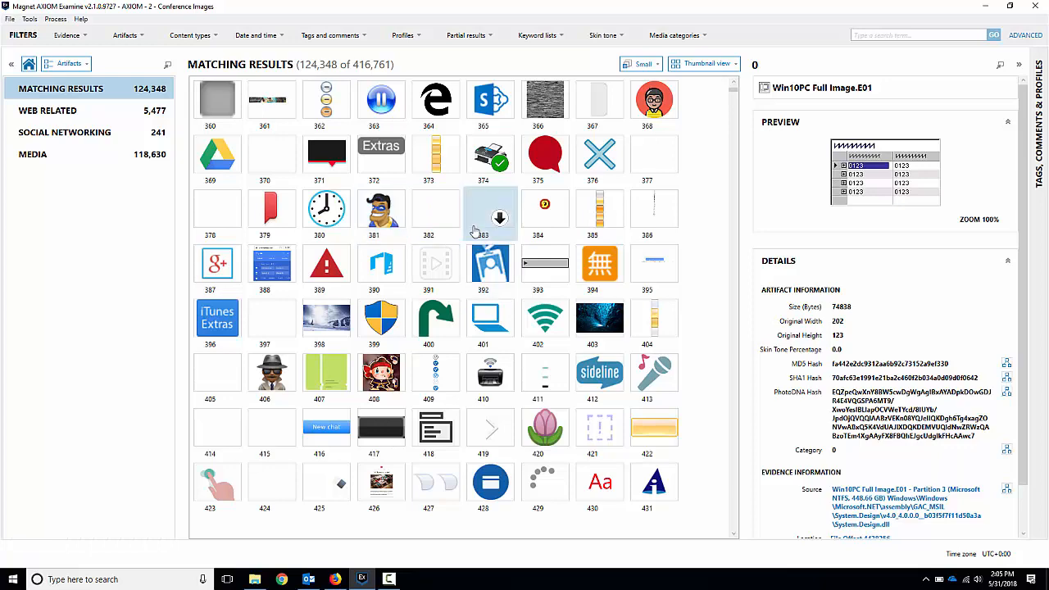
scroll(436, 200, down, 20)
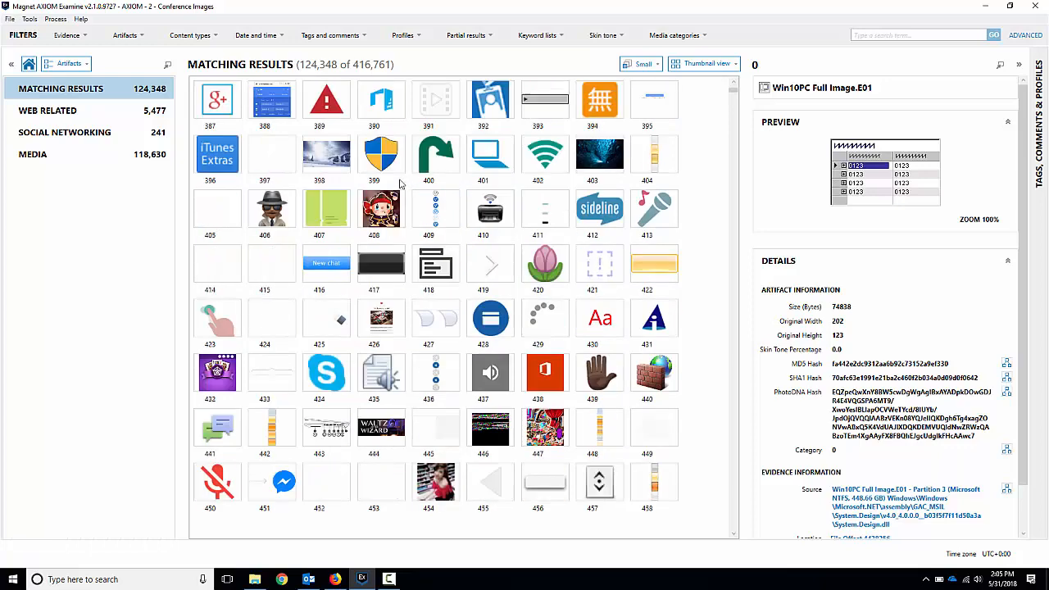
scroll(405, 233, down, 20)
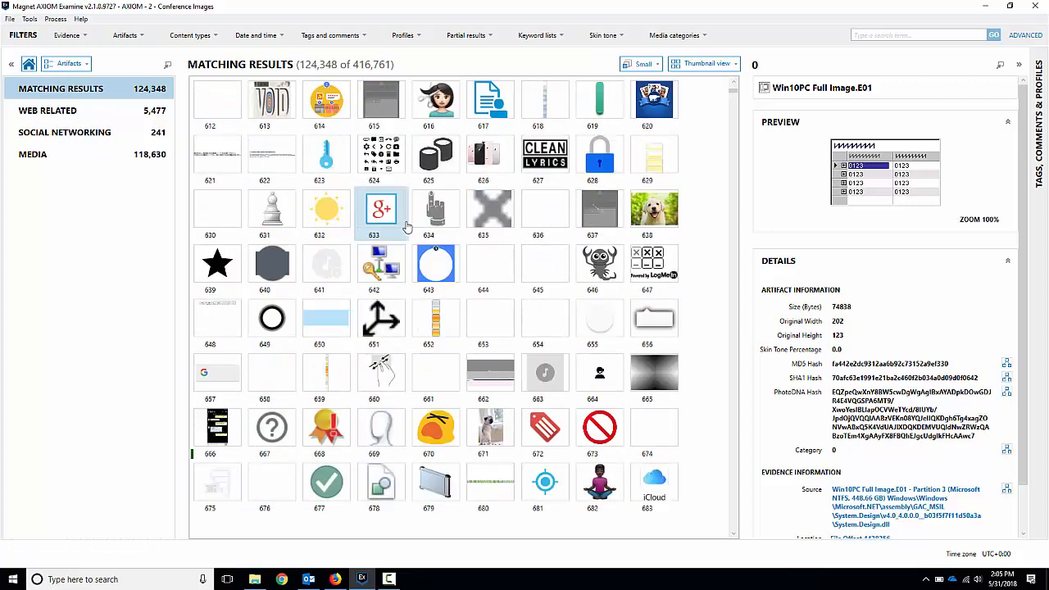
scroll(395, 243, down, 3)
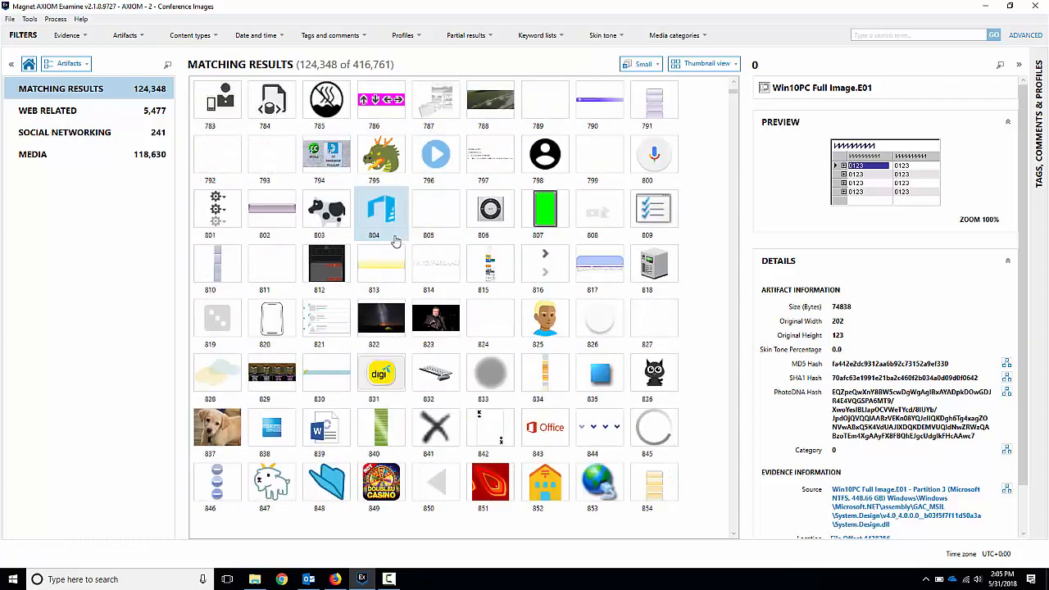
scroll(373, 286, down, 19)
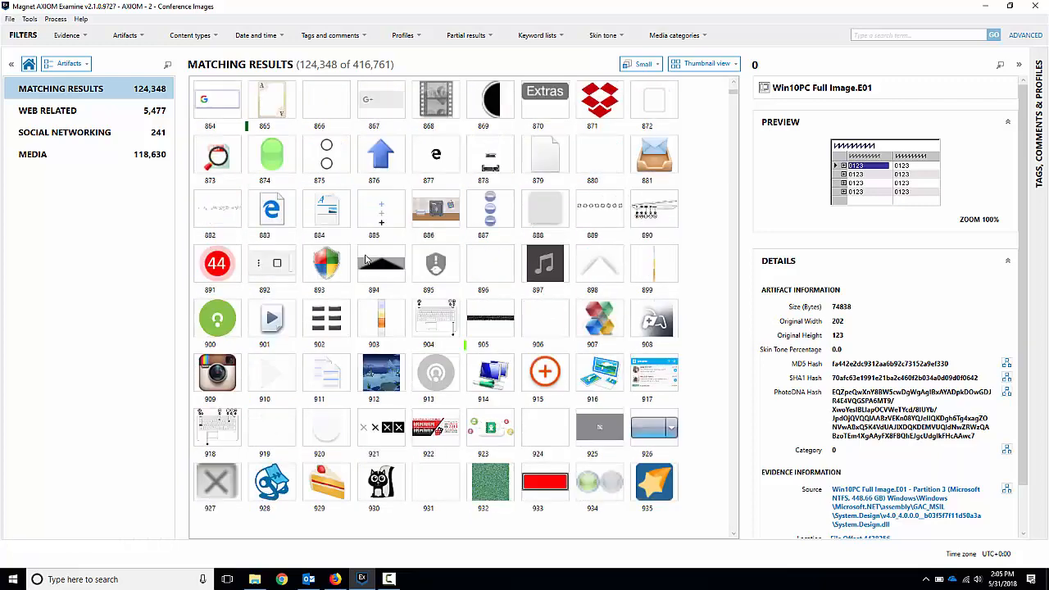
scroll(361, 248, down, 5)
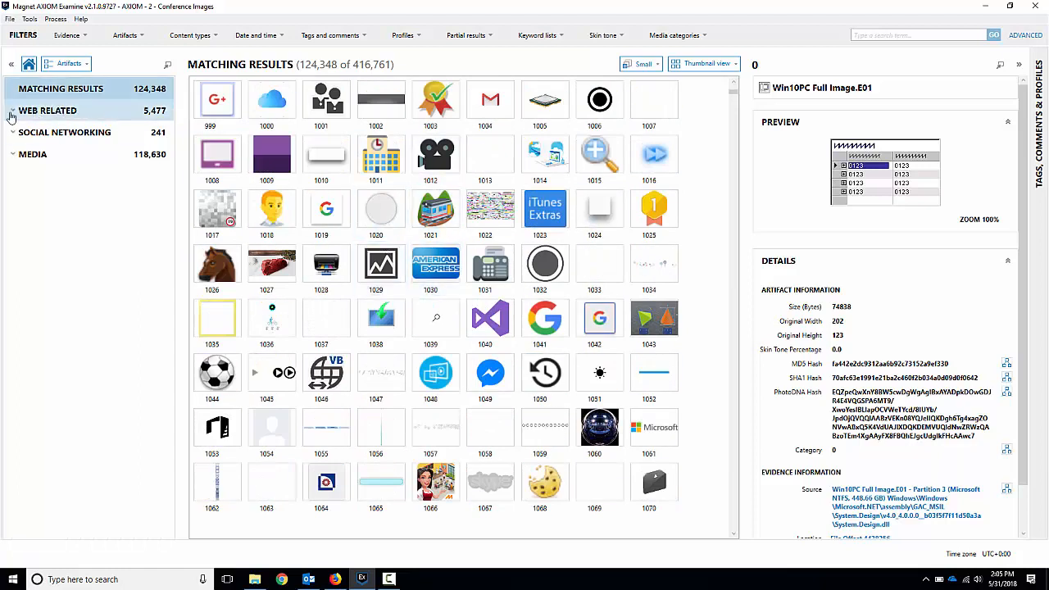
Show only the Web Related thumbnails and preview images 1219 and 1218 with their details.
click(59, 118)
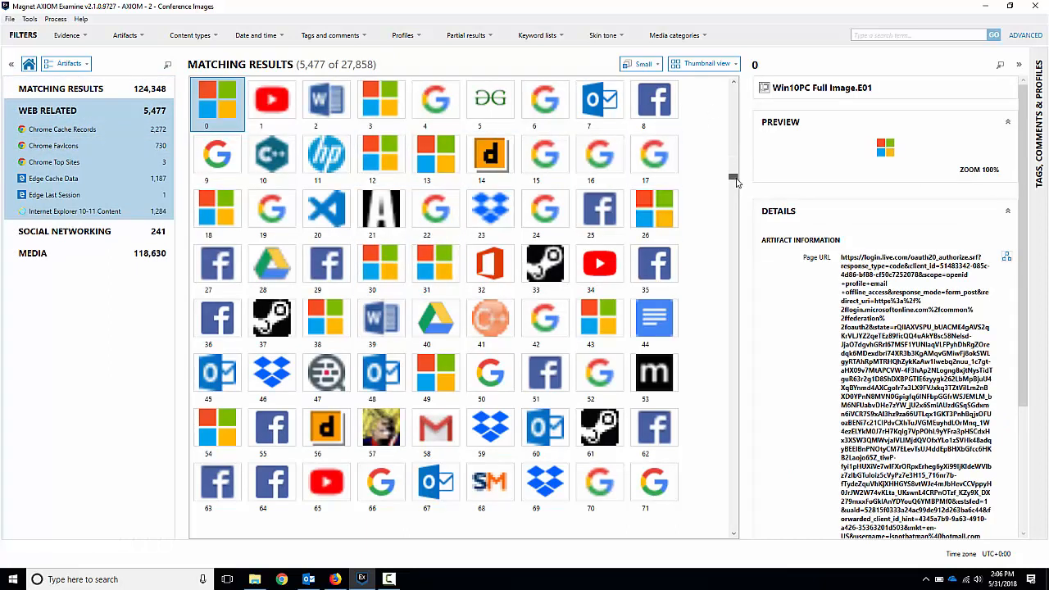
drag(736, 183, 736, 185)
scroll(356, 254, down, 5)
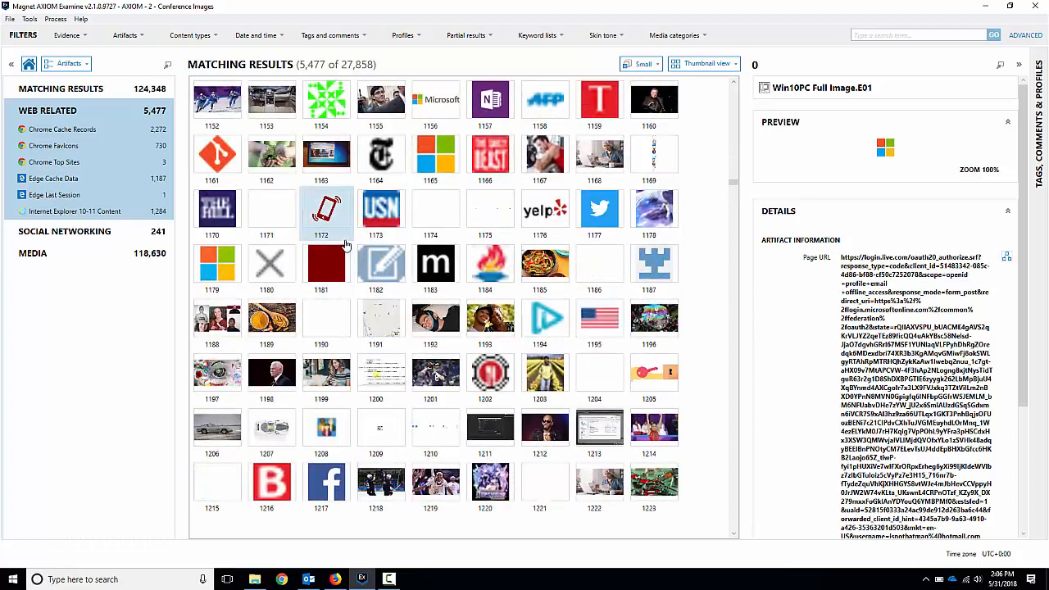
scroll(346, 245, down, 4)
click(414, 283)
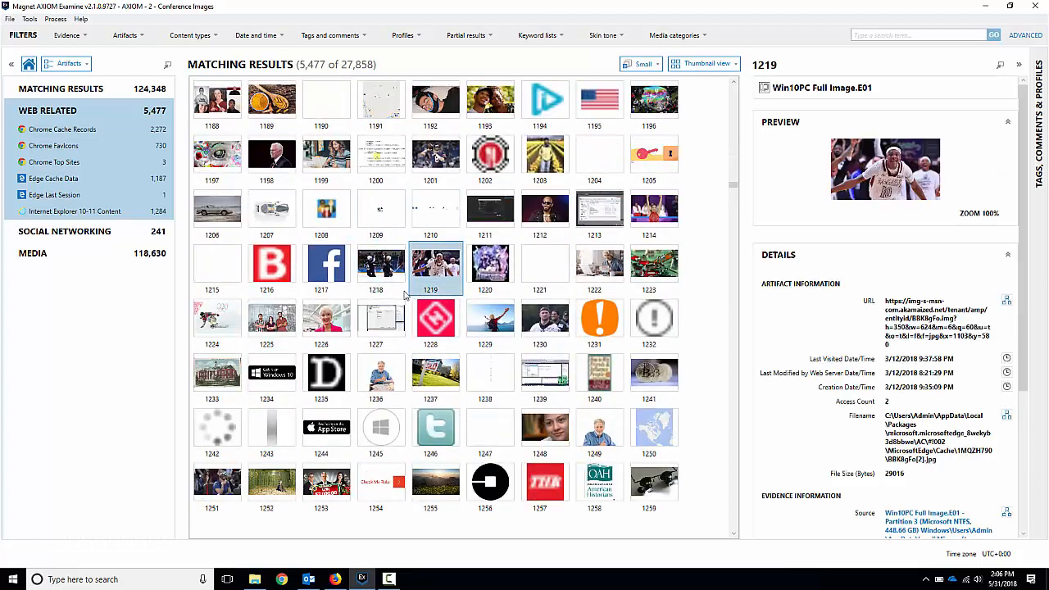
click(392, 275)
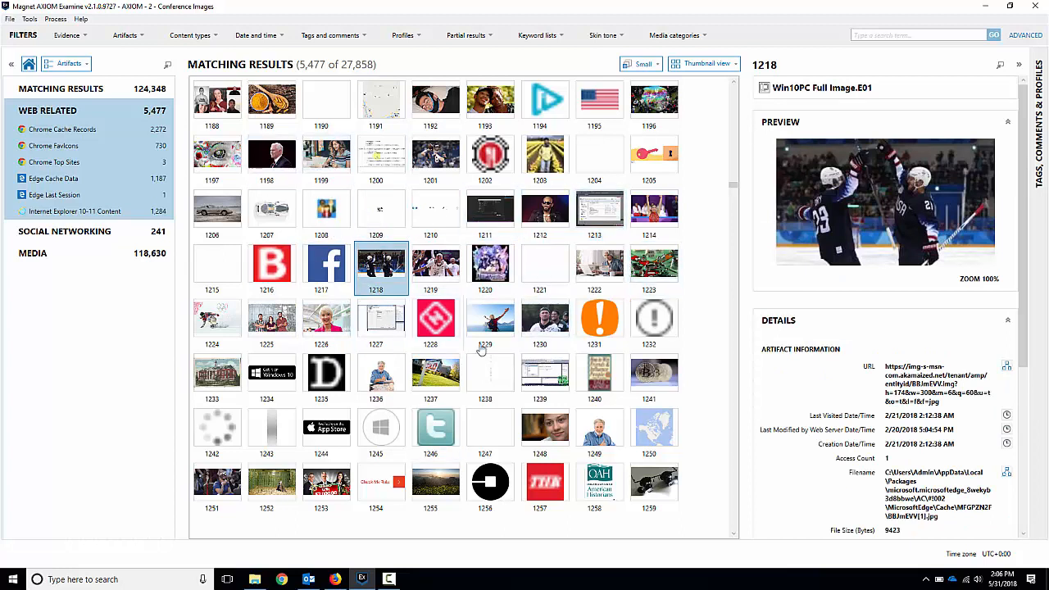
Show only the Social Networking thumbnails and preview Instagram images 68 and 69.
click(86, 234)
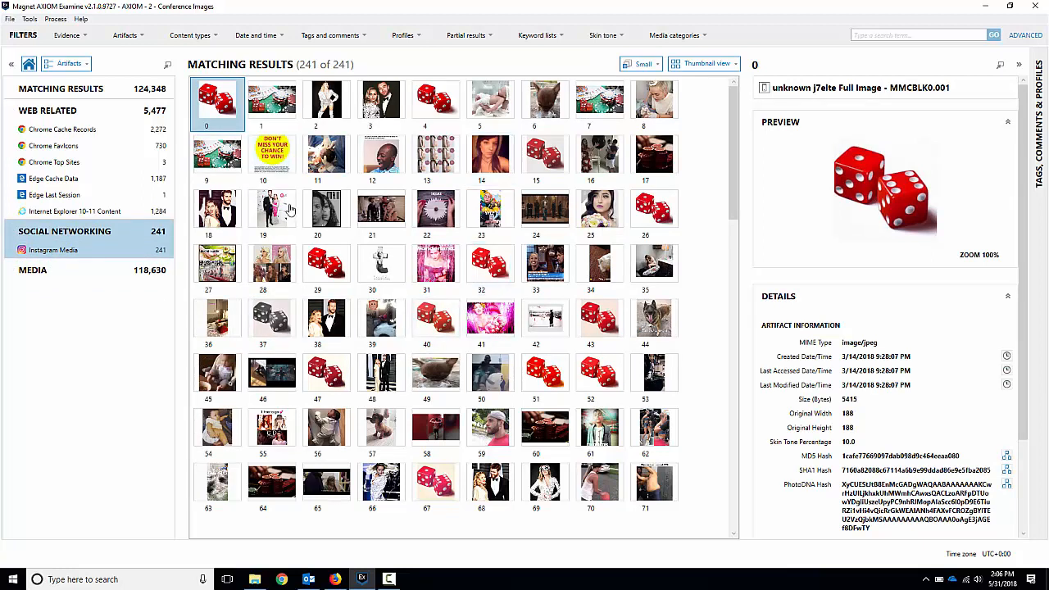
scroll(442, 321, down, 3)
click(475, 320)
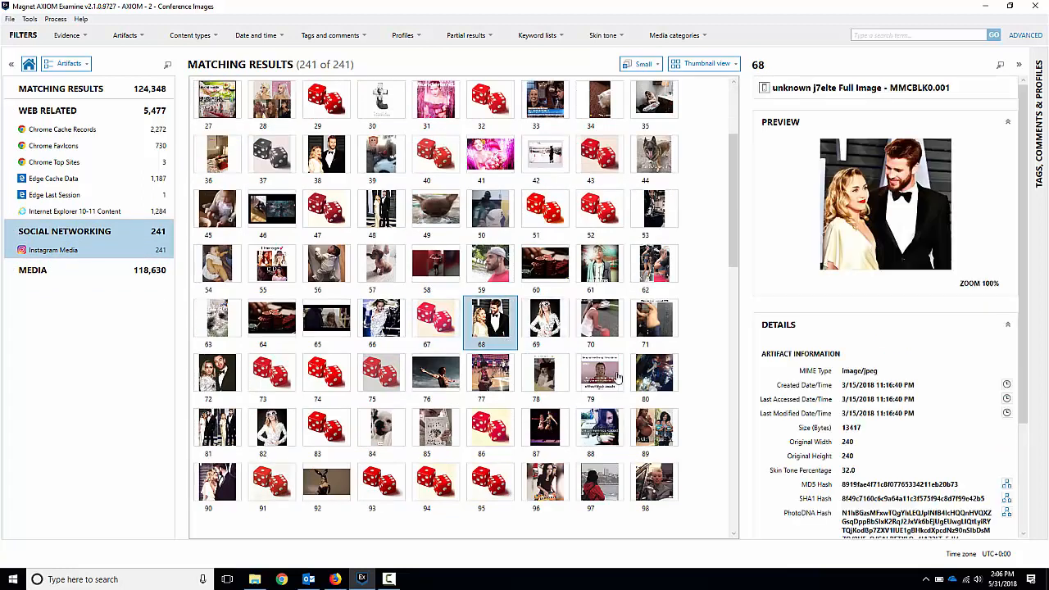
click(566, 329)
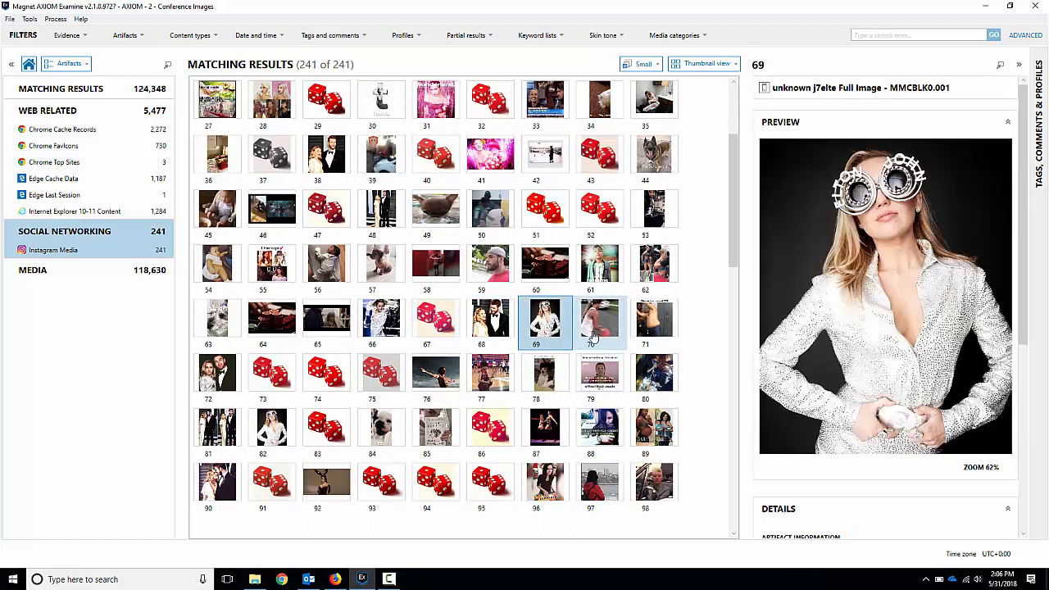
Show only the Pictures artifacts of the Media category and sort their thumbnails by Size (Bytes).
click(35, 271)
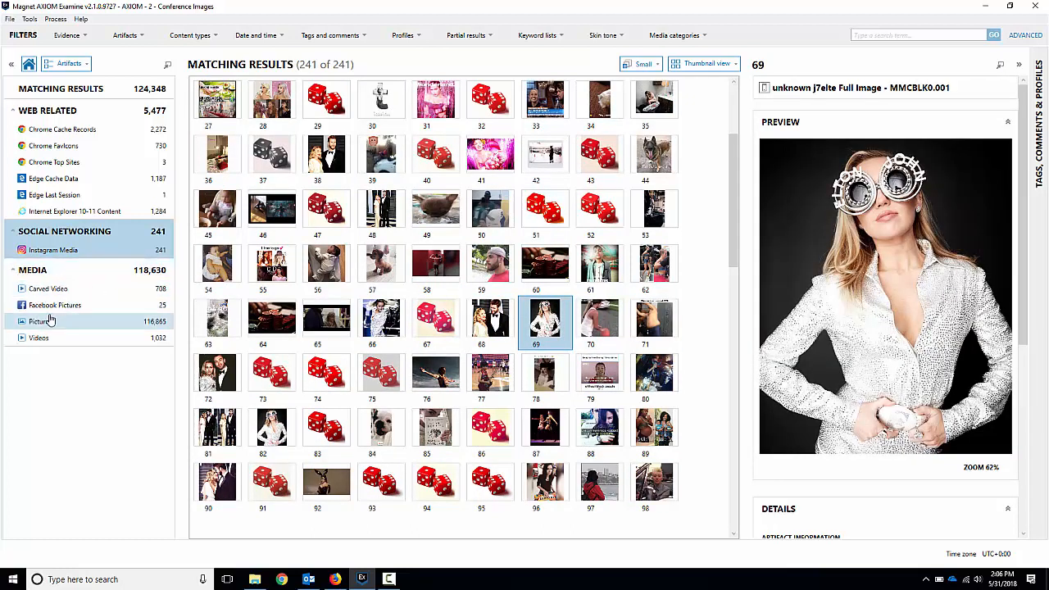
click(51, 321)
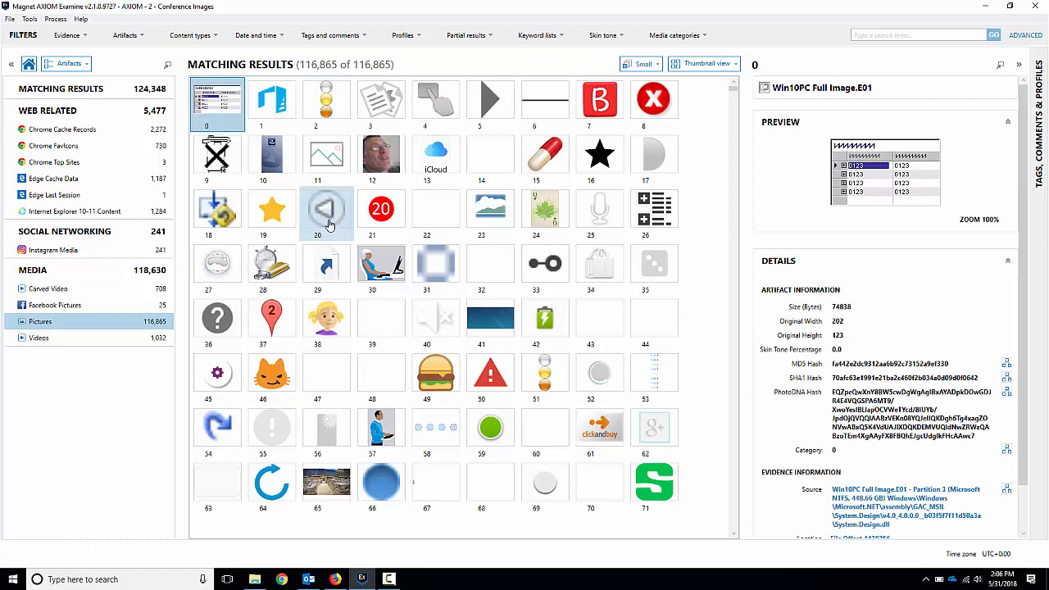
click(277, 103)
right_click(277, 103)
mouse_move(336, 157)
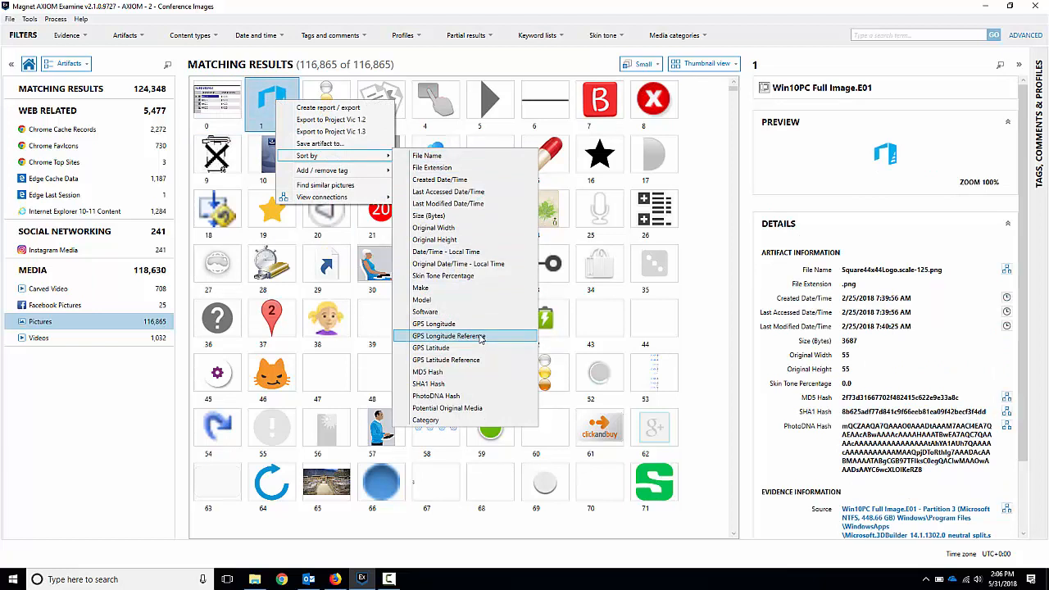
click(479, 218)
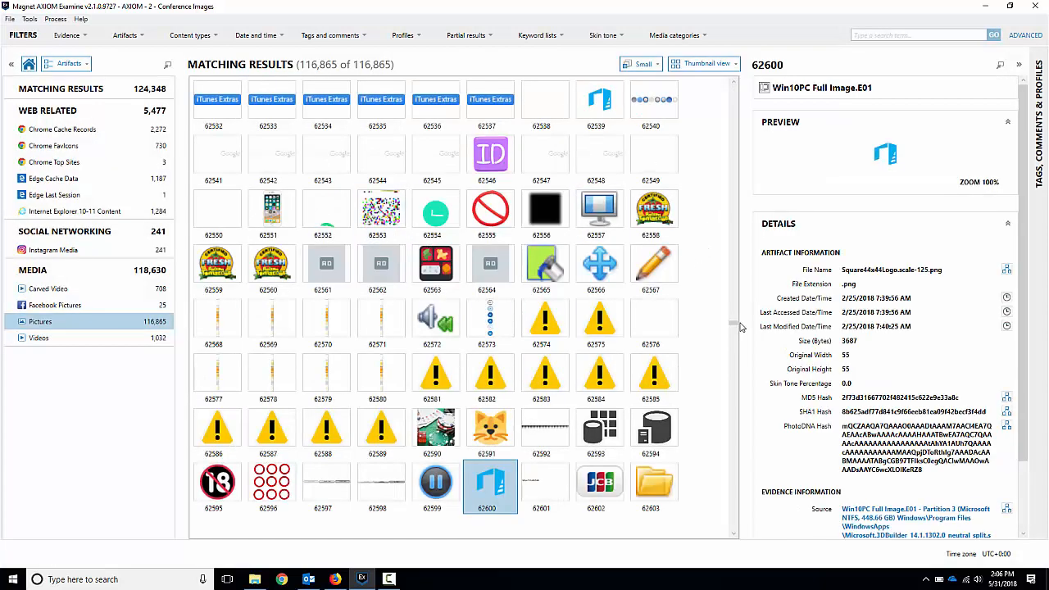
Browse the large pictures near the end of the sorted thumbnails and preview the blue Windows wallpaper, image 114853.
drag(734, 323, 734, 495)
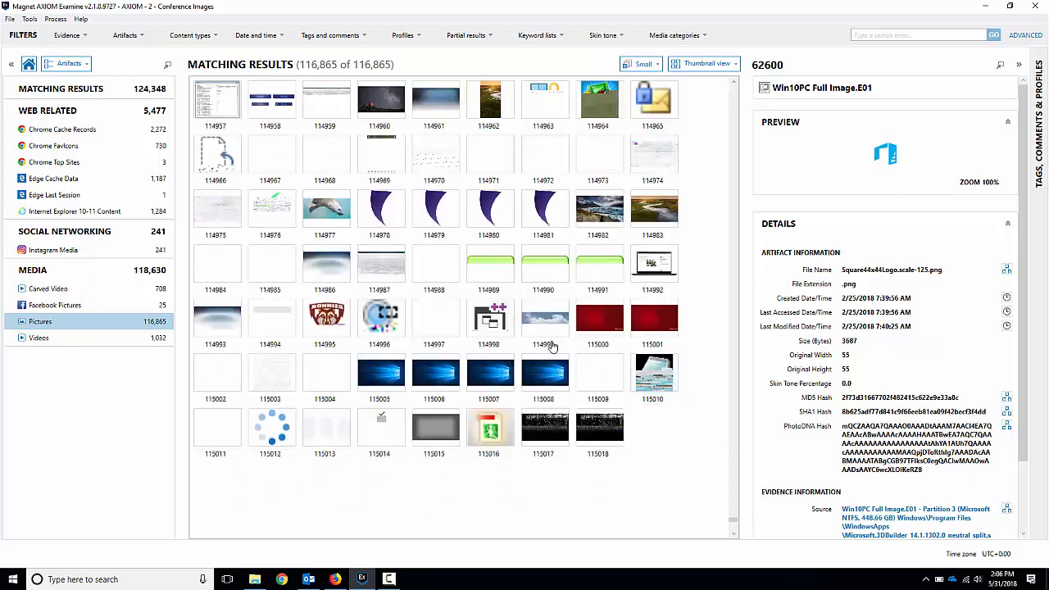
scroll(492, 382, up, 5)
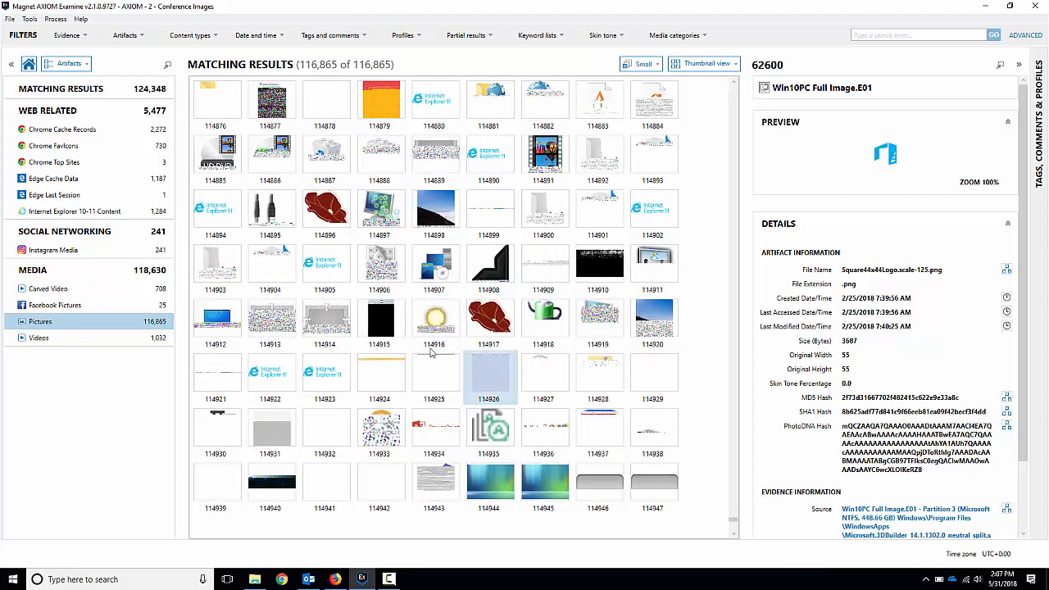
scroll(517, 285, up, 4)
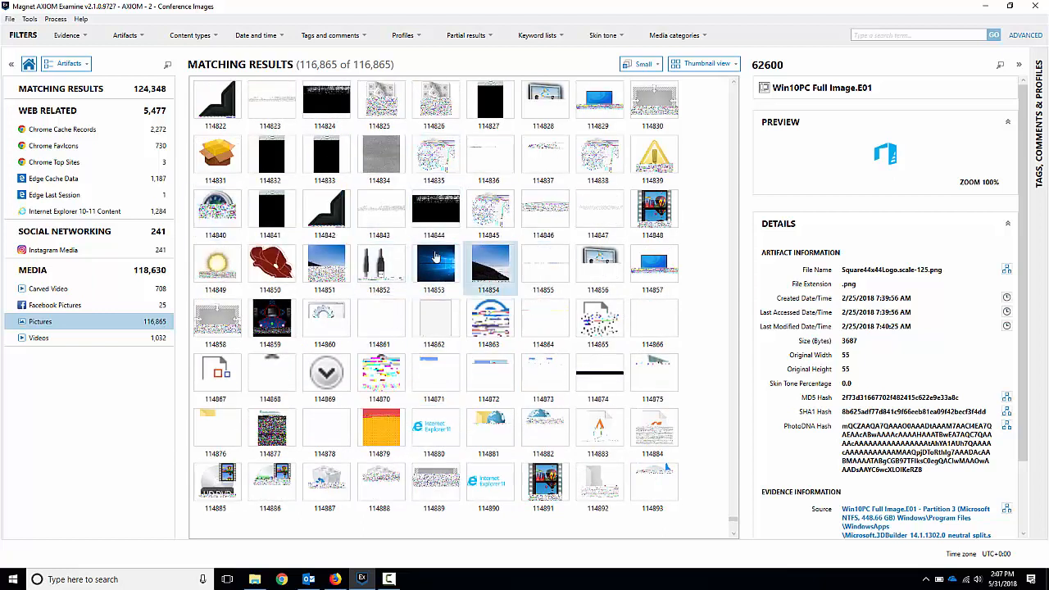
click(449, 272)
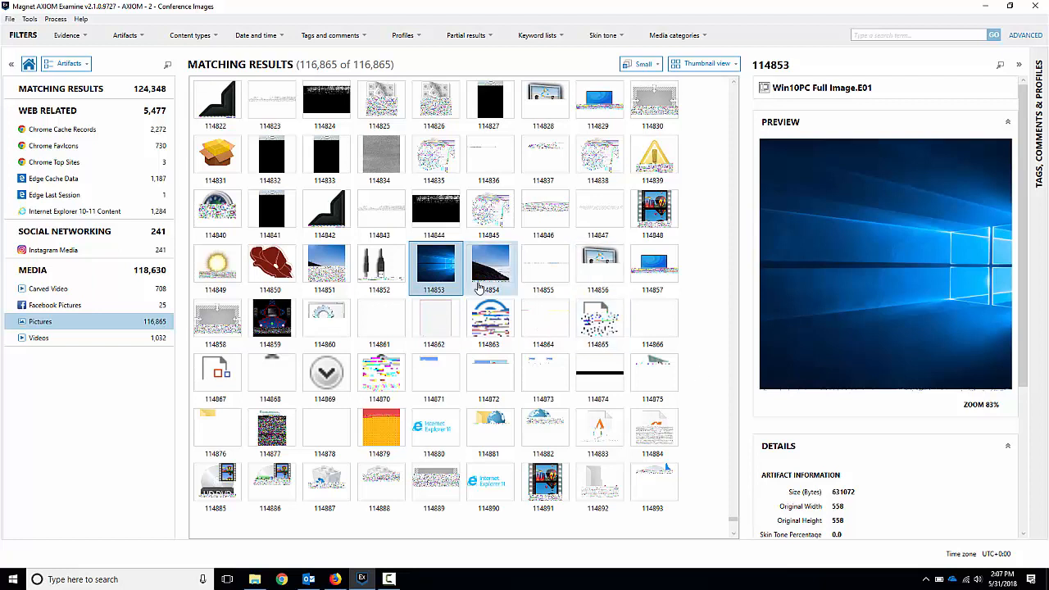
Switch the Pictures artifacts to Timeline view and narrow the visible period to the months around March 2018.
click(49, 321)
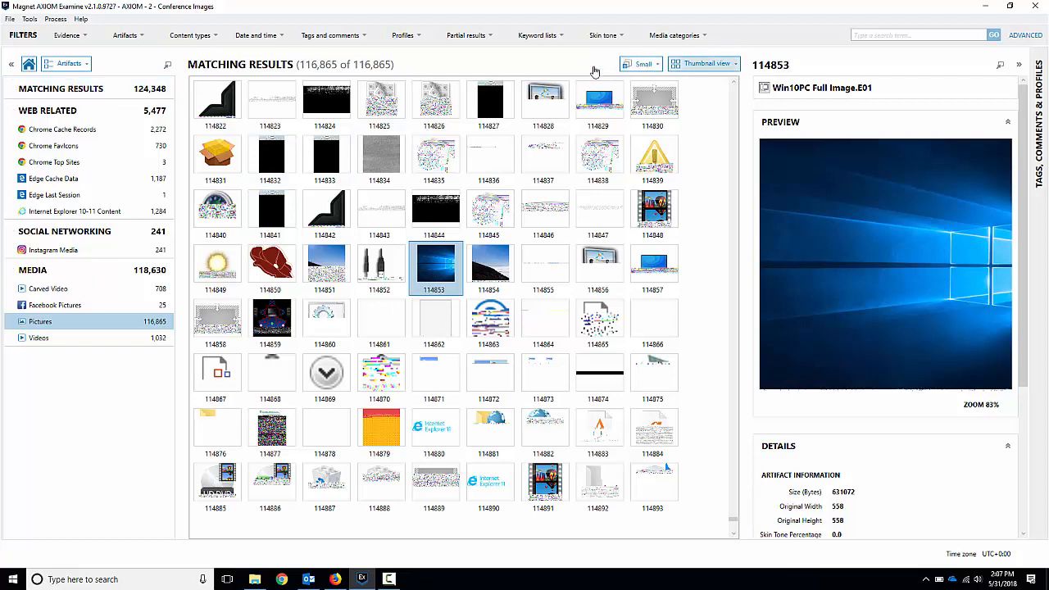
click(704, 63)
click(713, 169)
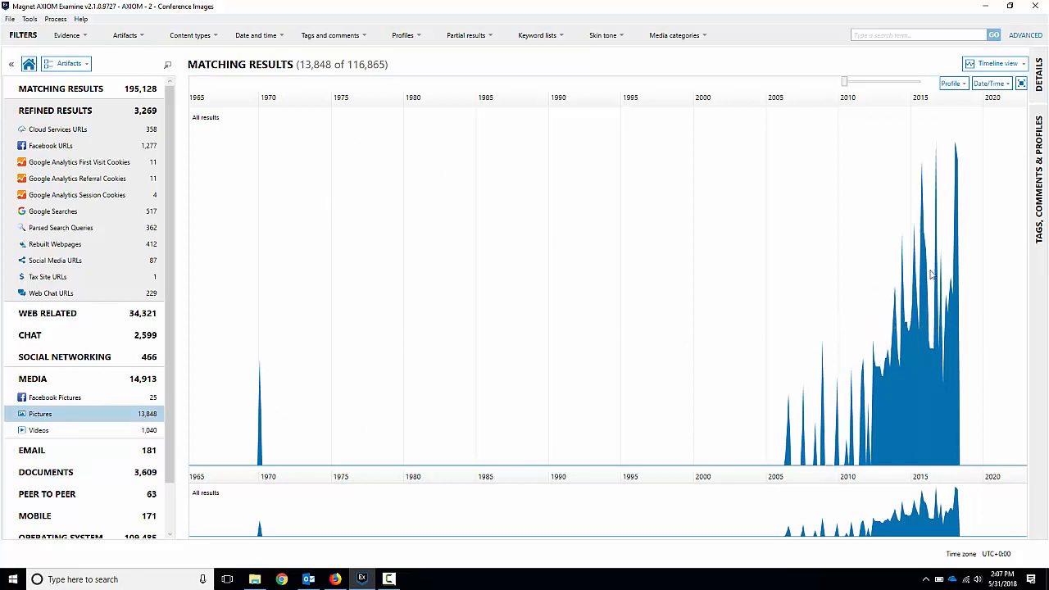
scroll(923, 374, up, 5)
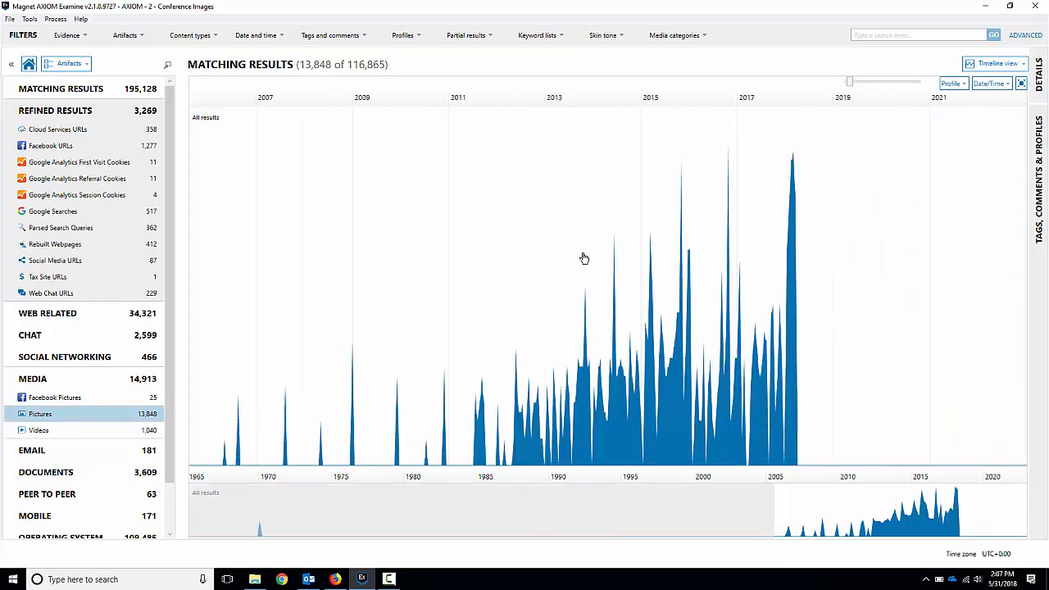
scroll(777, 362, up, 8)
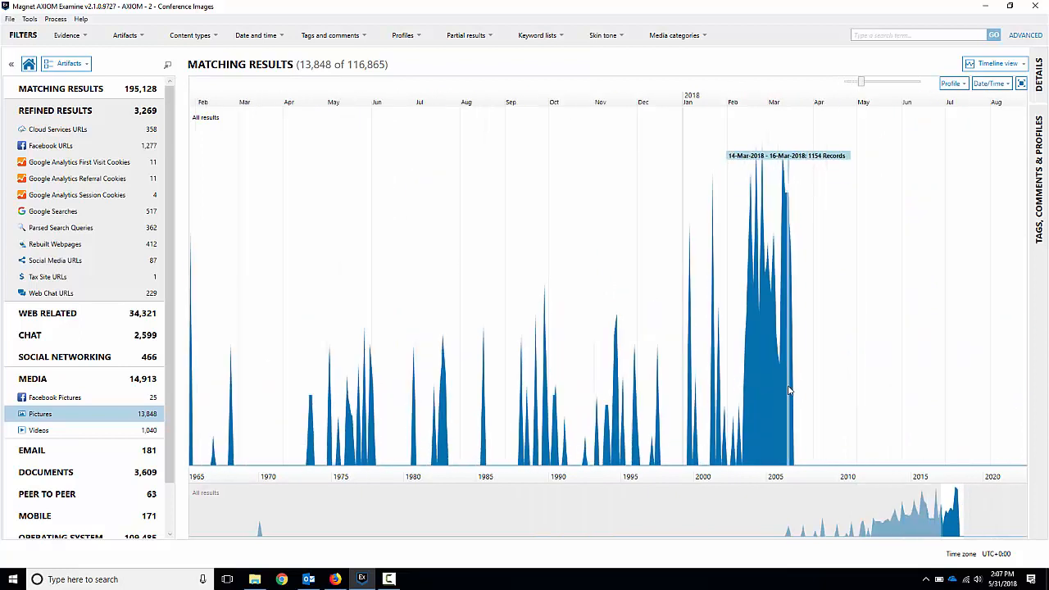
scroll(778, 402, up, 3)
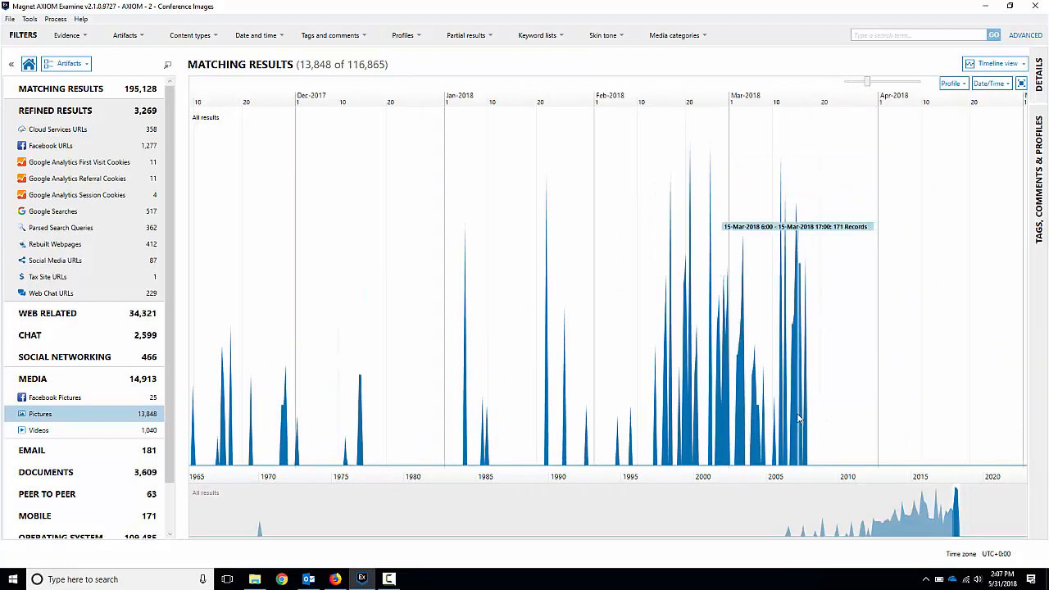
Open the details of the pictures in the mid-March 2018 timeline spike and look through their list.
click(797, 418)
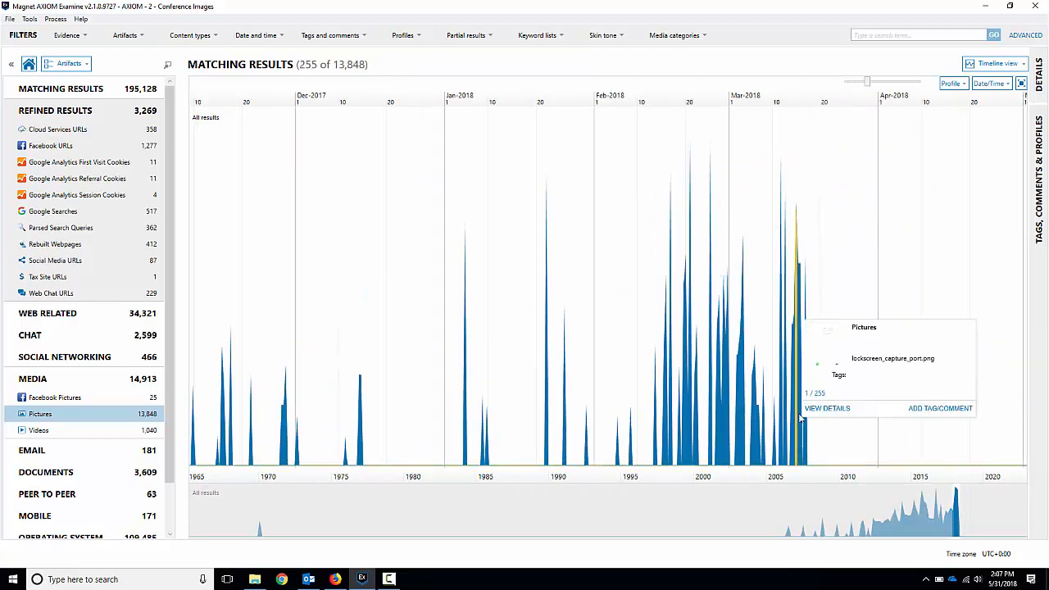
click(827, 408)
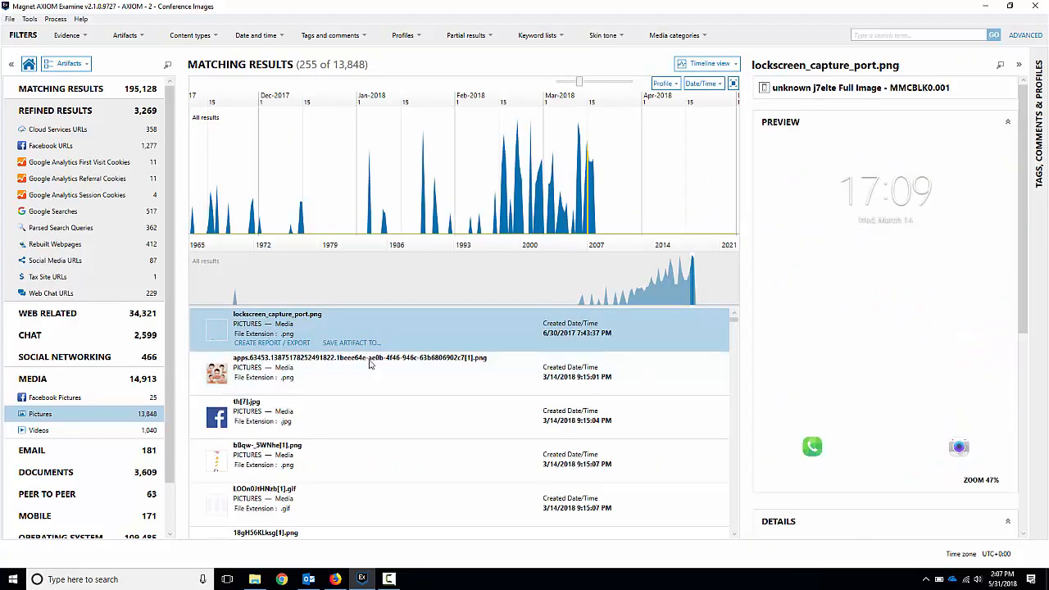
scroll(343, 401, down, 4)
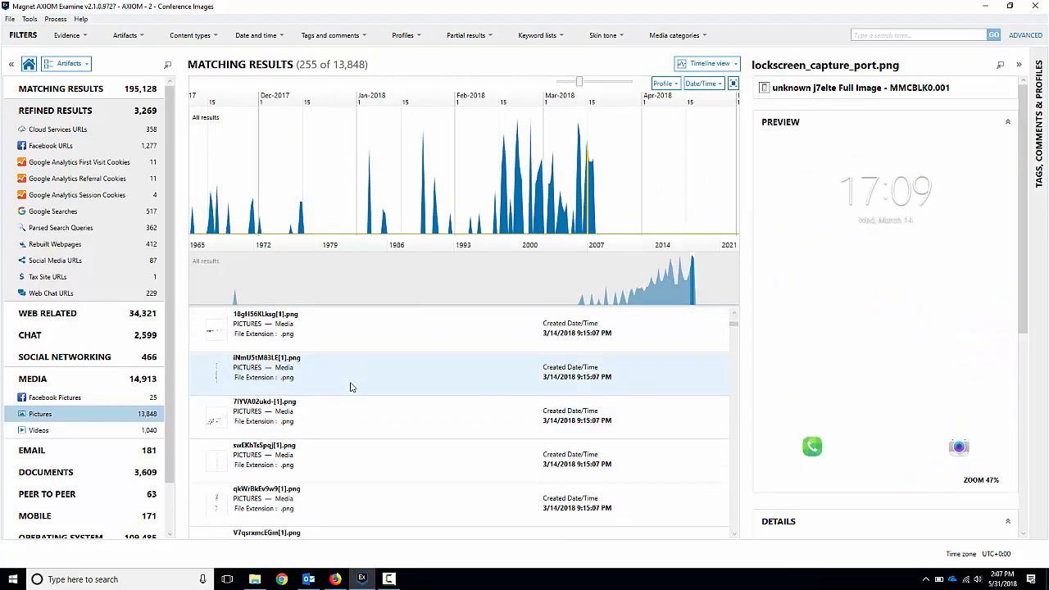
Preview the first picture dated 3/14/2018 in the list and extend the timeline selection over both mid-March 2018 spikes.
scroll(349, 388, up, 4)
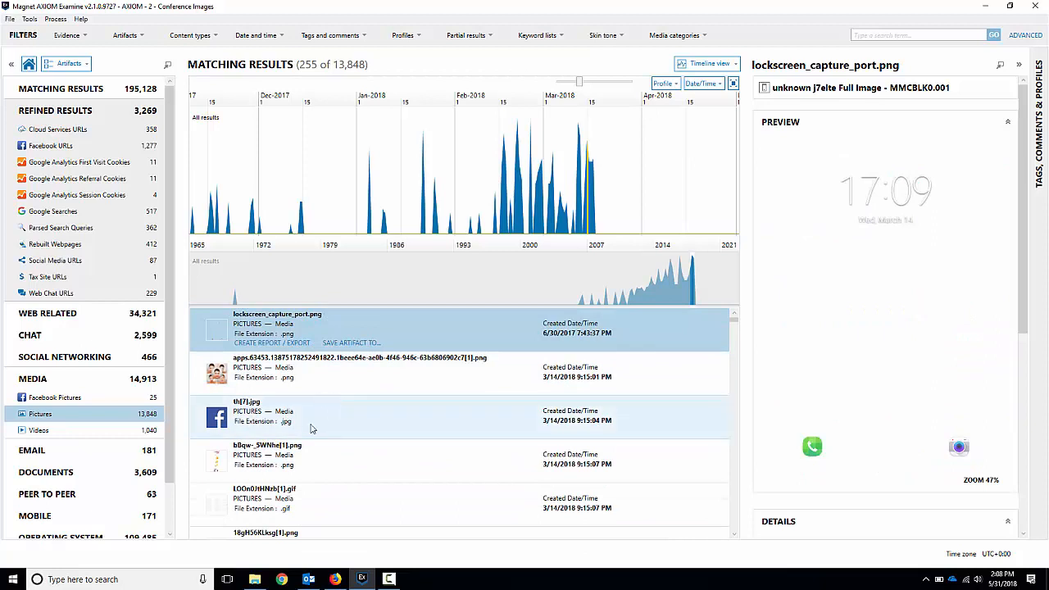
click(295, 377)
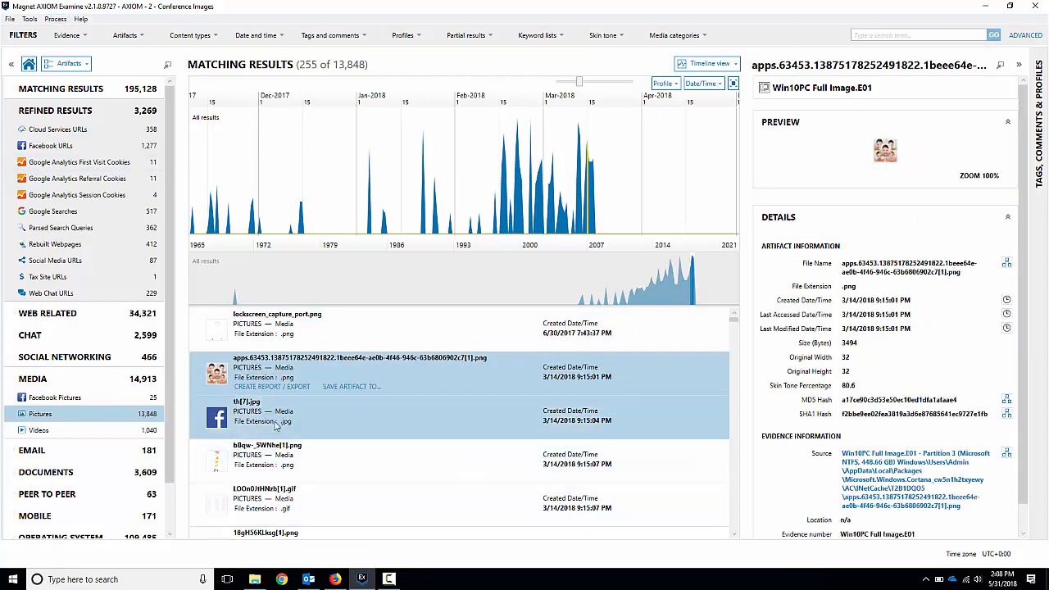
click(112, 421)
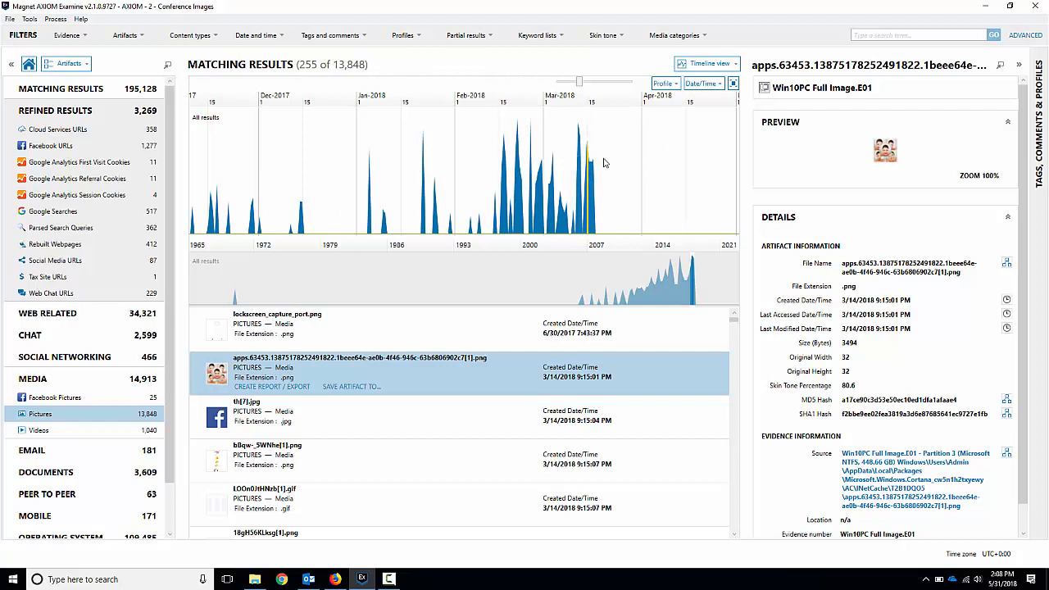
drag(573, 163, 597, 170)
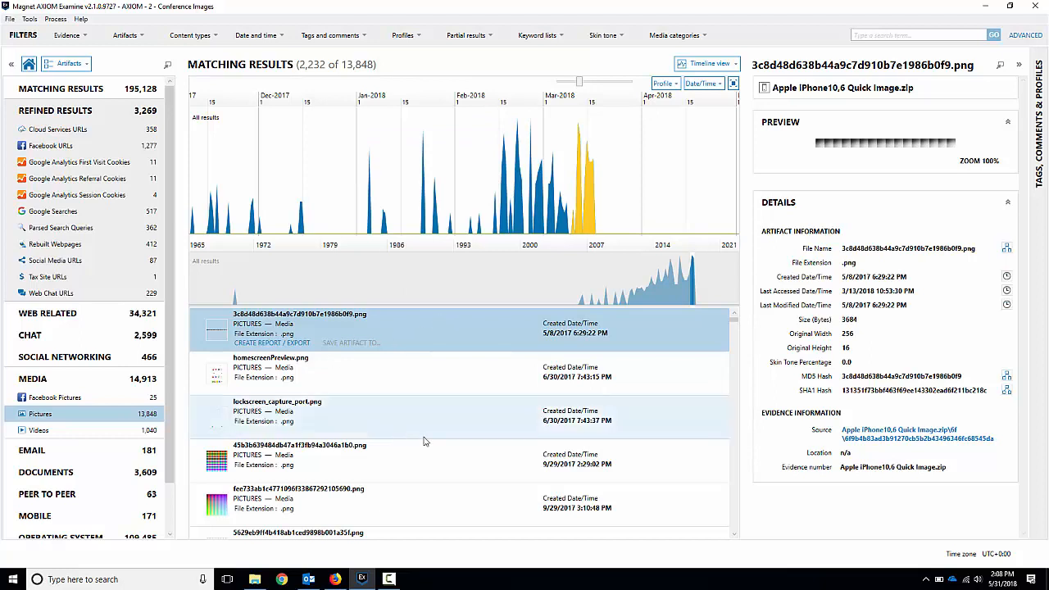
Switch to World map view and show only the Pictures artifacts of the Media category on the map.
click(699, 64)
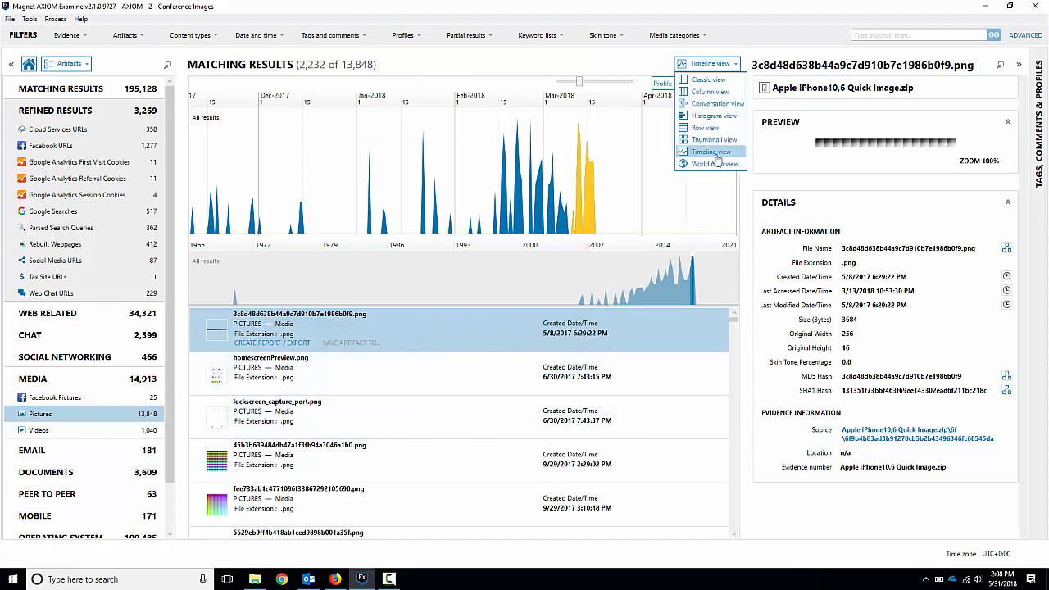
click(716, 164)
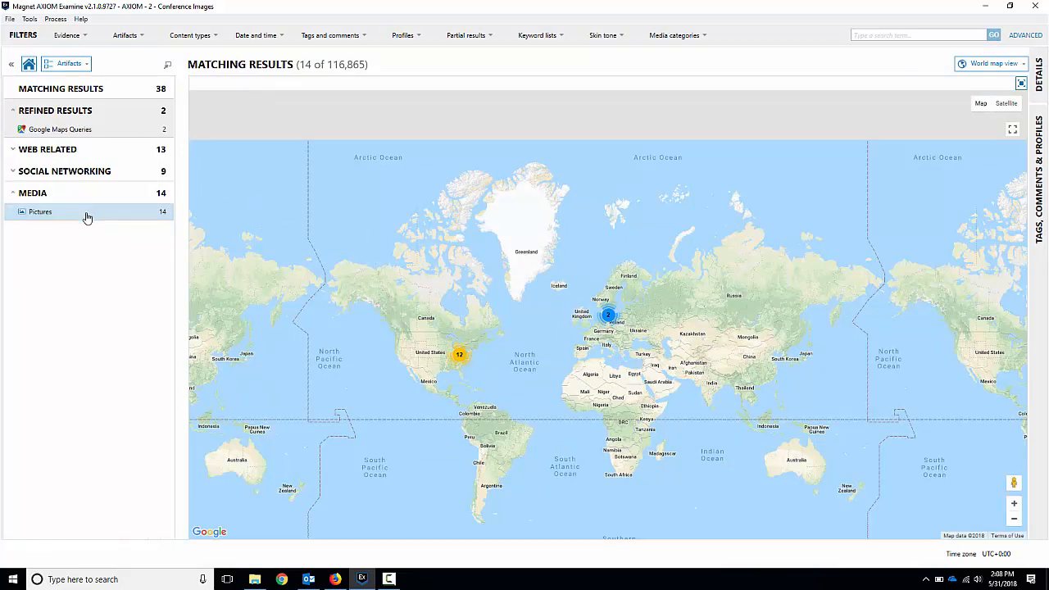
click(43, 217)
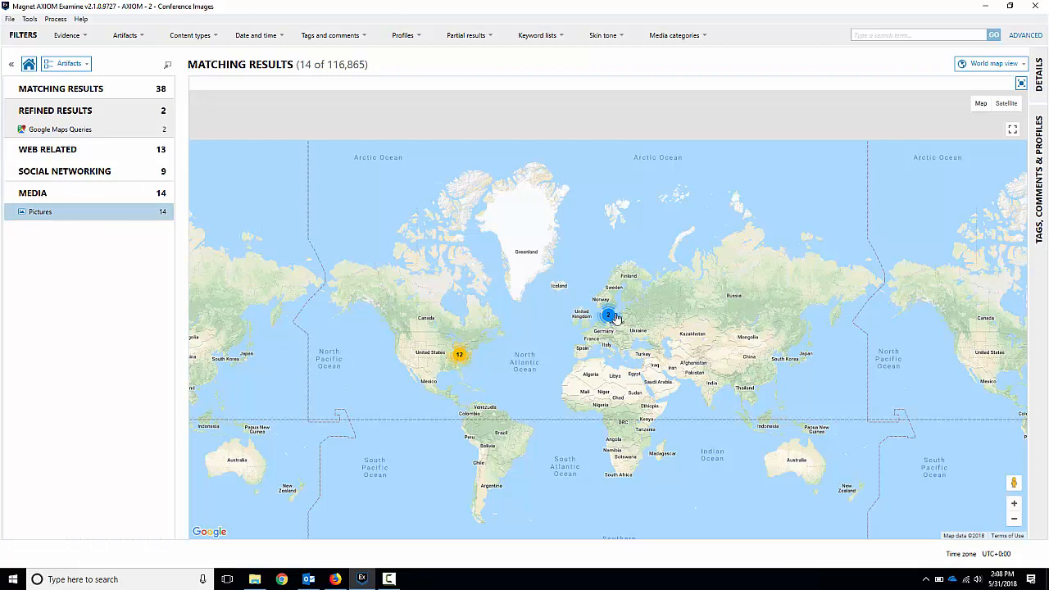
Zoom from the United States cluster into the westernmost Huntington cluster on 3rd Ave and open the details of IMG_0022.JPG.
click(460, 358)
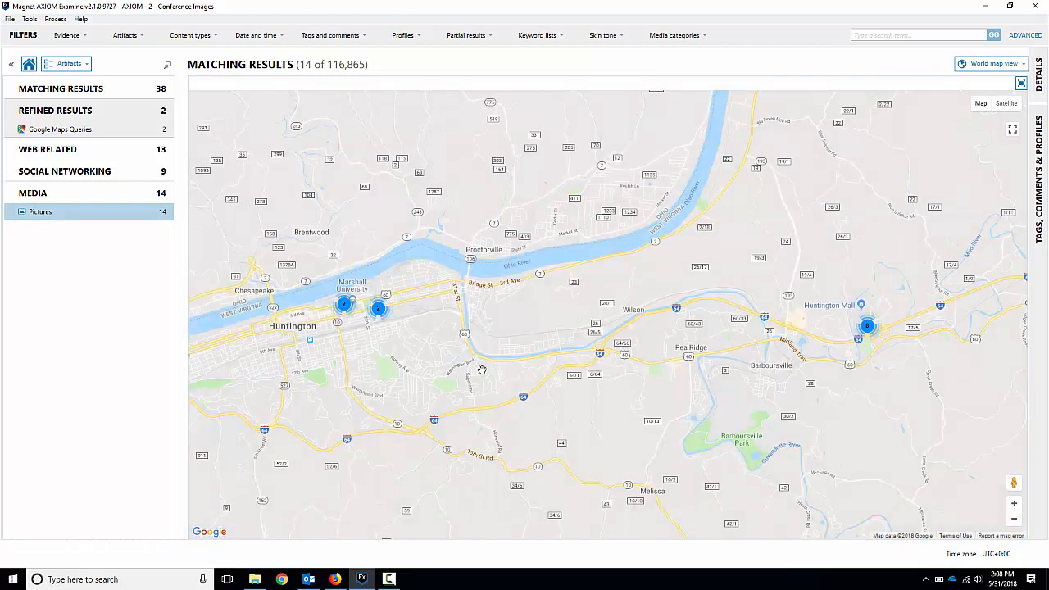
click(345, 306)
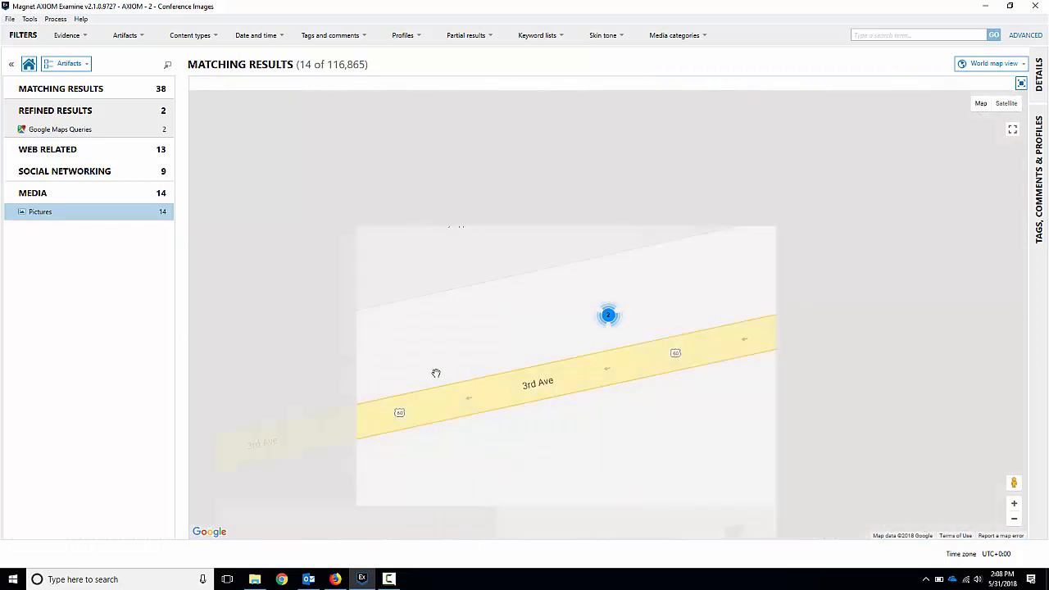
click(609, 318)
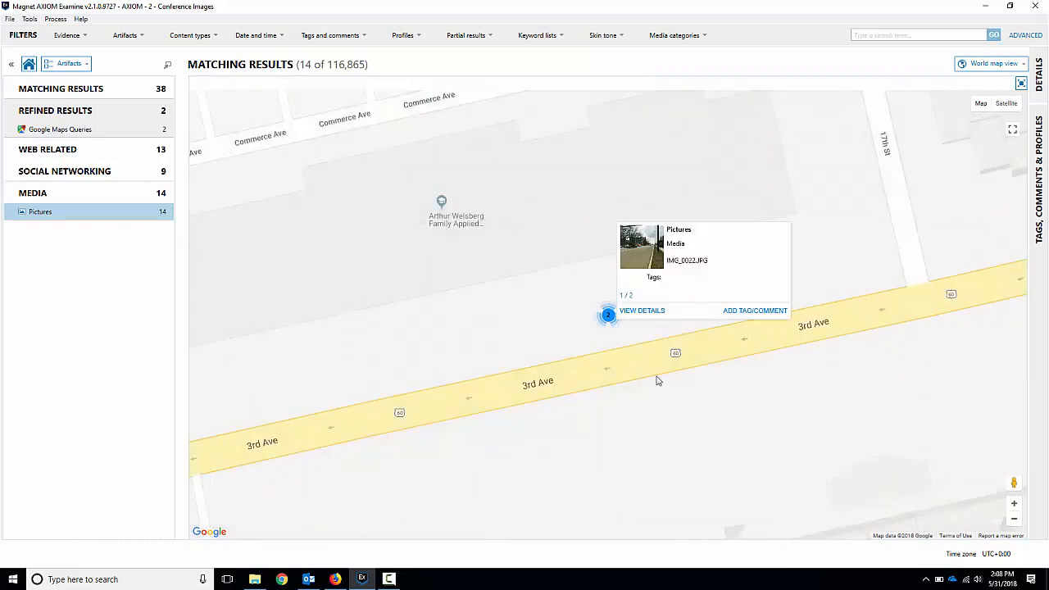
click(643, 311)
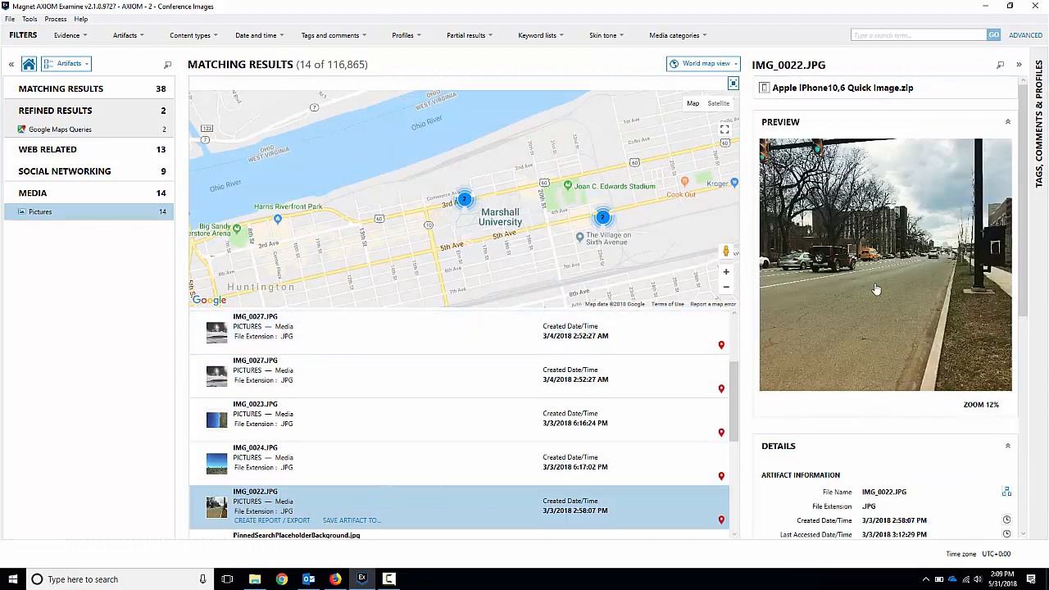
Examine the artifact information of IMG_0022.JPG, including its camera make, model, software and GPS coordinates.
scroll(918, 320, down, 2)
scroll(912, 316, down, 4)
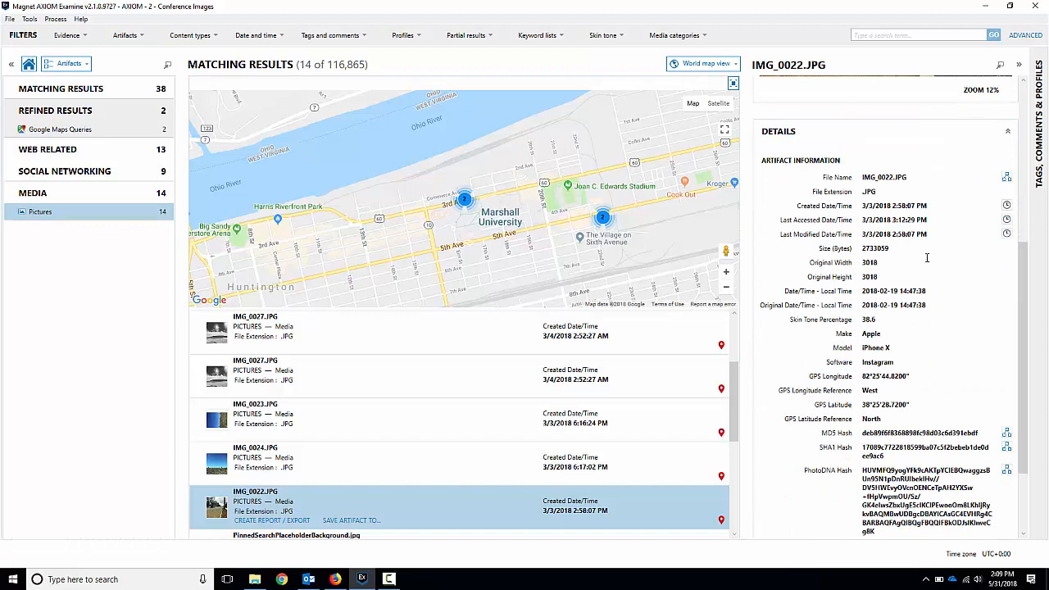
double_click(870, 361)
drag(864, 376, 907, 378)
mouse_move(863, 334)
mouse_down()
mouse_move(888, 349)
mouse_move(858, 351)
mouse_up()
Select the second IMG_0027.JPG entry in the list and review its map location and artifact information.
click(603, 217)
click(319, 382)
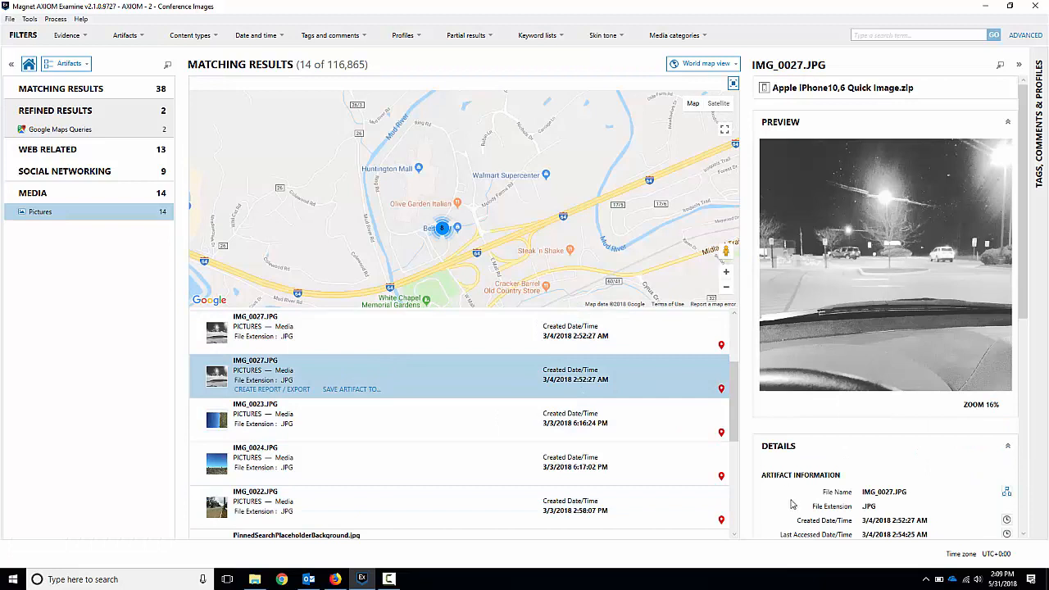
scroll(844, 414, down, 3)
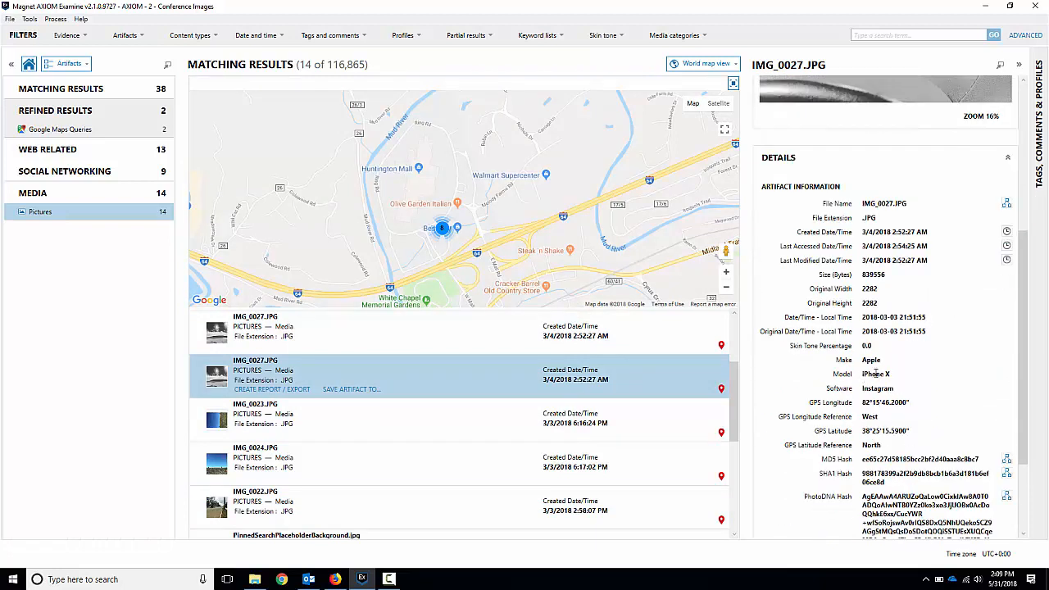